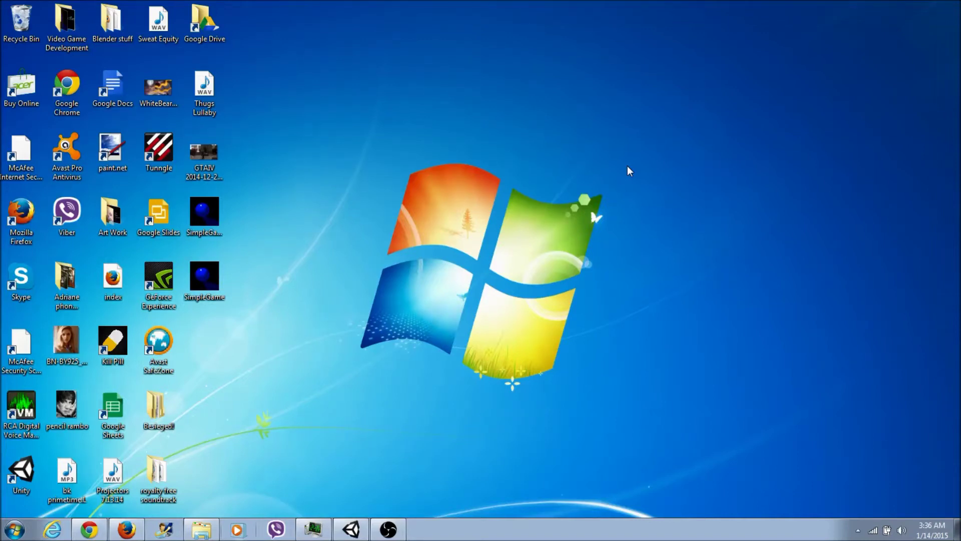
- Switch to Firefox, view the Unity download page on unity3d.com, and minimize the browser
click(126, 529)
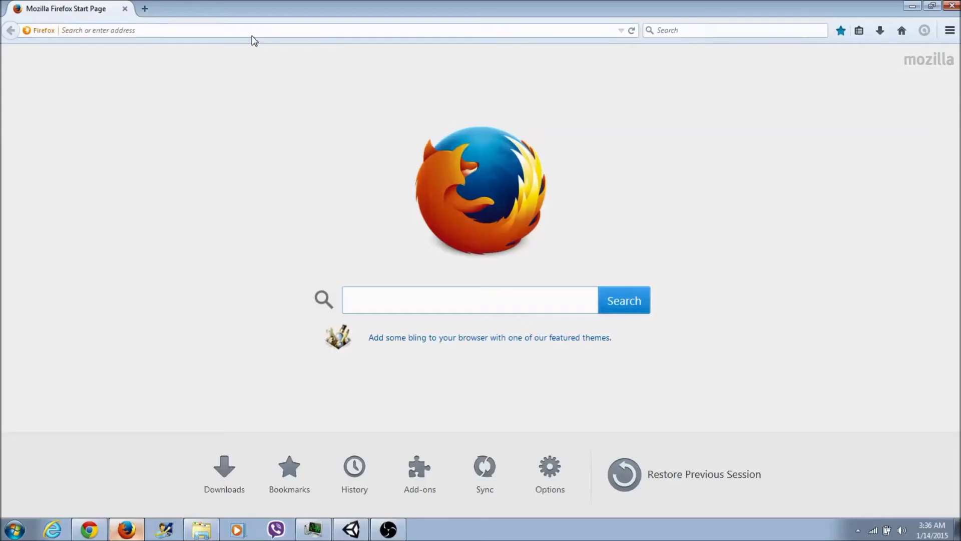
click(256, 32)
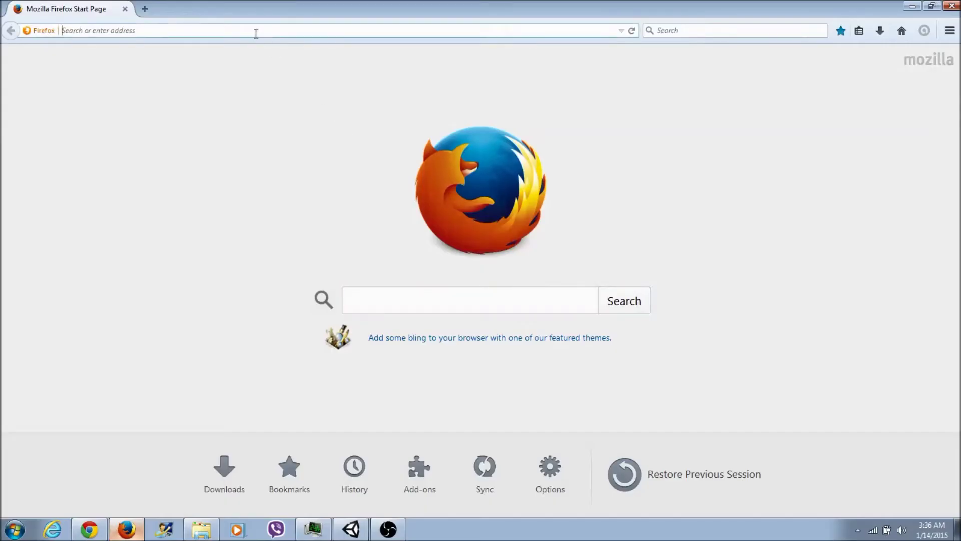
text(unity3d)
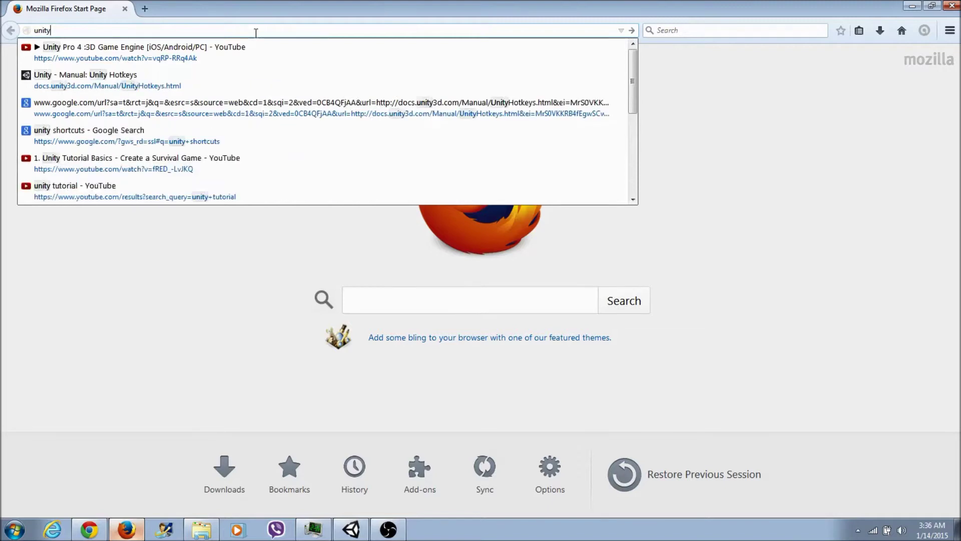
text(.com)
key(Return)
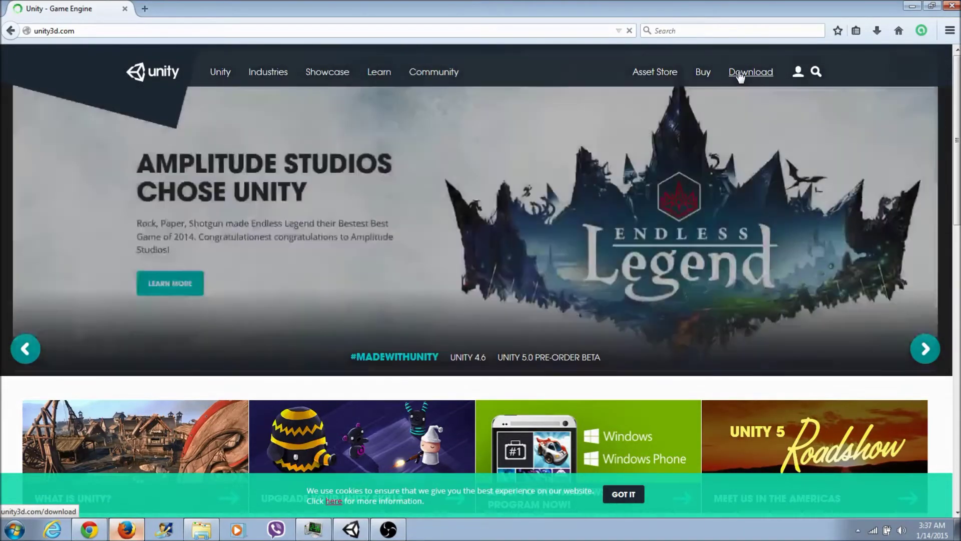
click(741, 74)
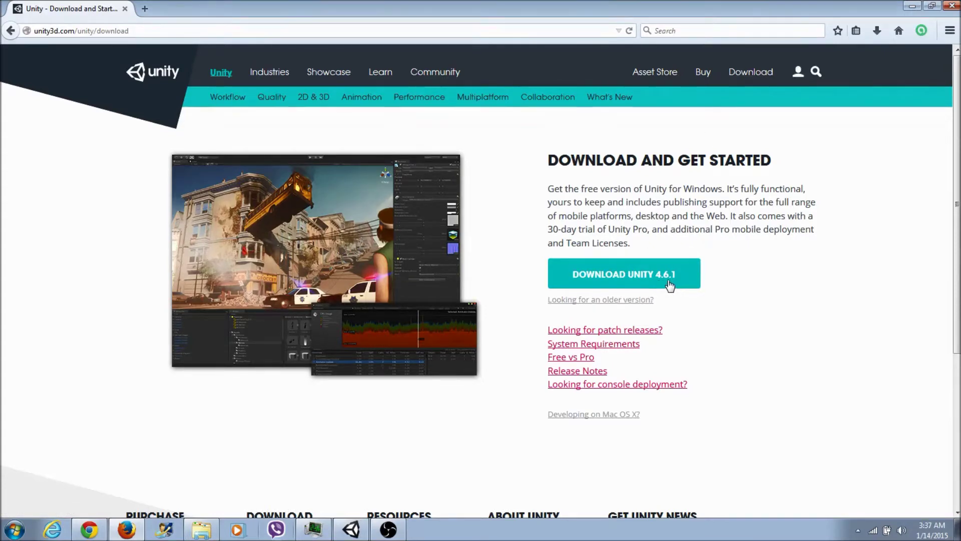
scroll(465, 305, down, 3)
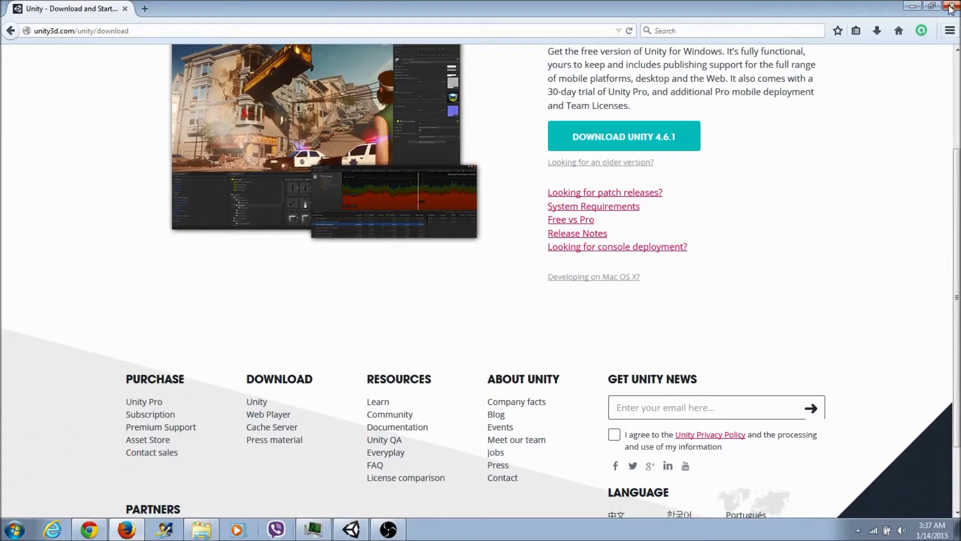
click(912, 6)
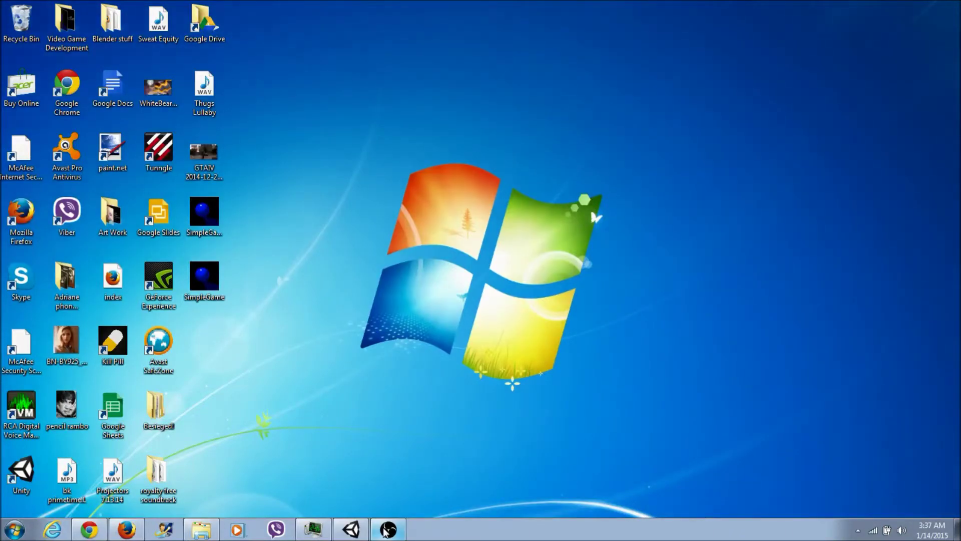
- Switch to Unity, create a new project with the default settings, and dismiss the welcome window
click(361, 530)
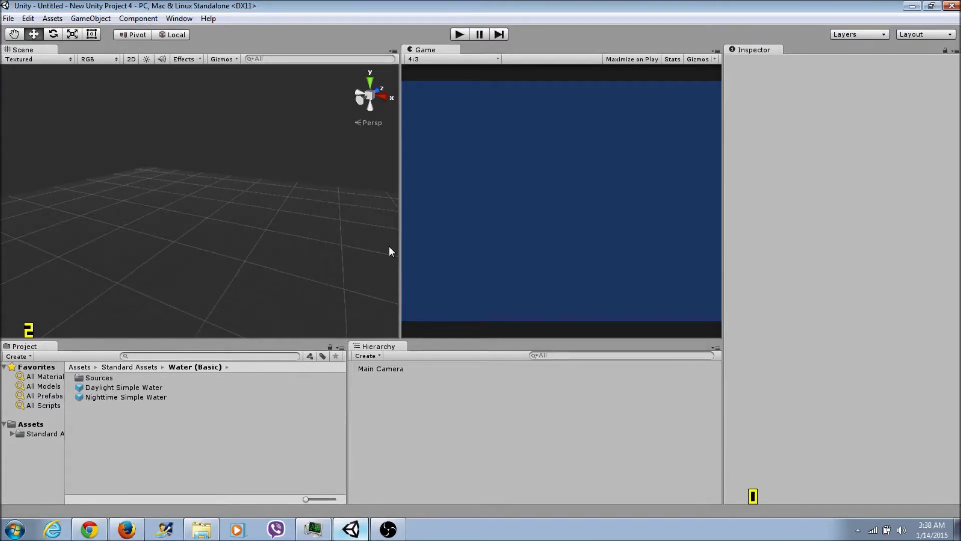
click(8, 18)
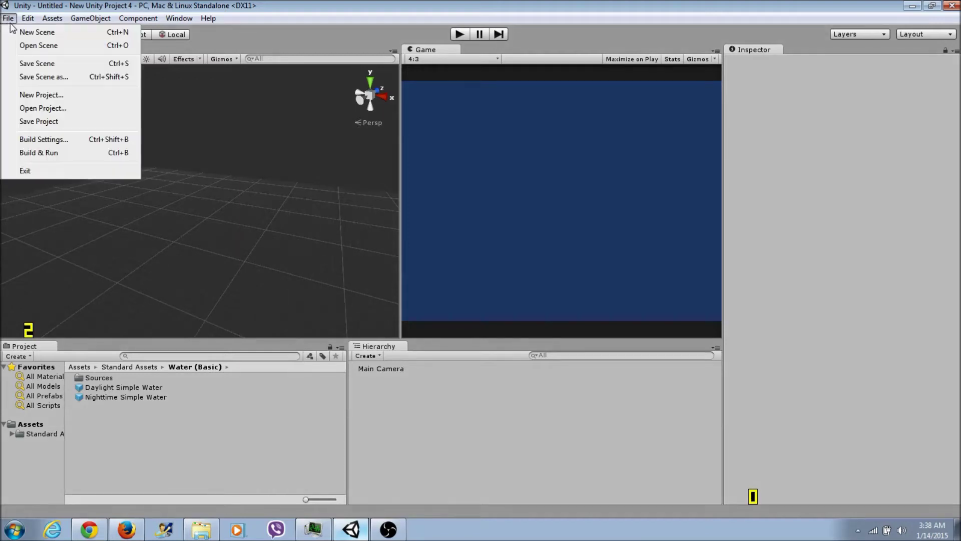
click(34, 95)
click(594, 341)
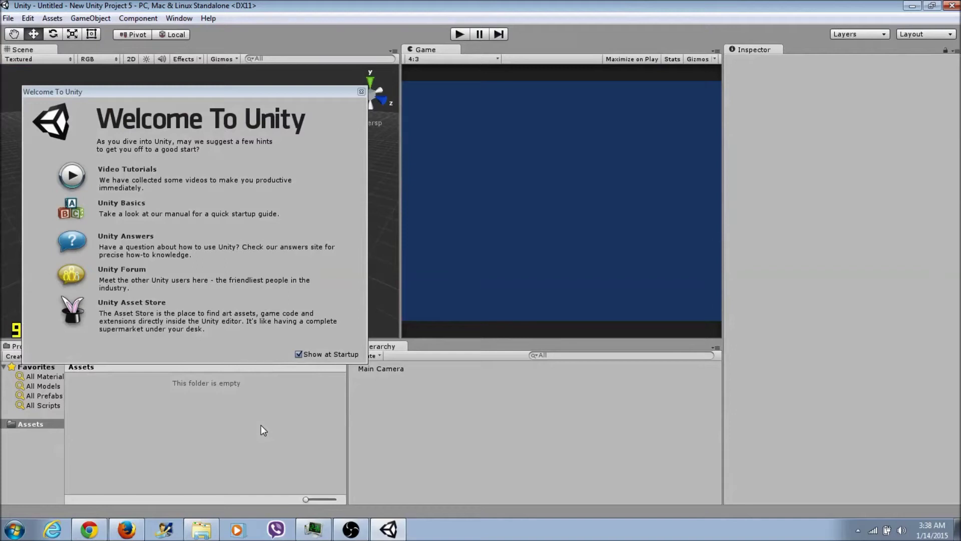
click(361, 92)
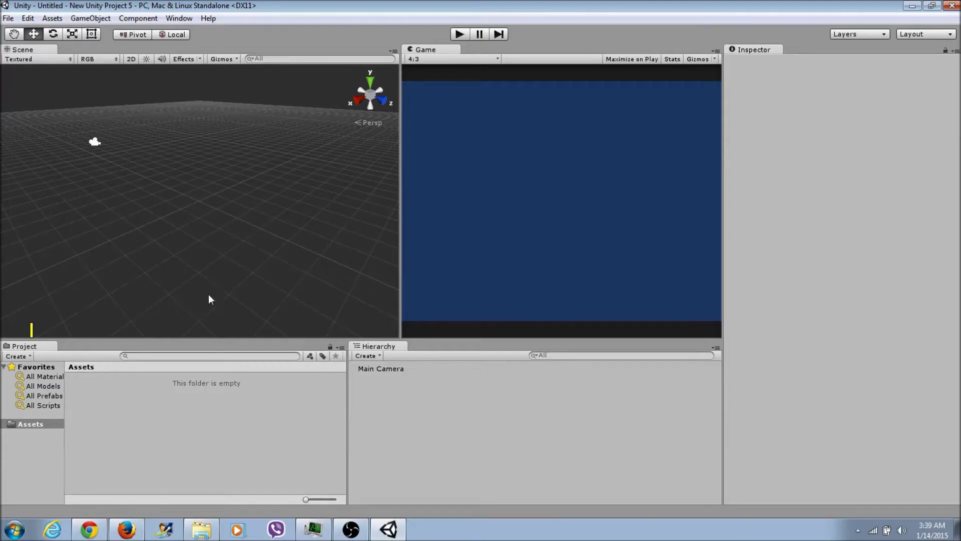
middle_drag(262, 238, 285, 288)
middle_drag(198, 180, 22, 184)
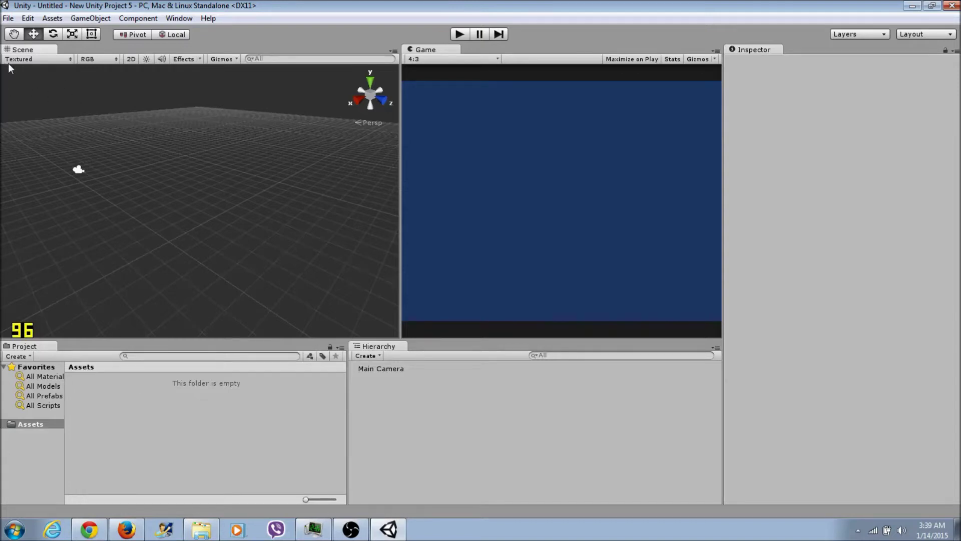
click(67, 59)
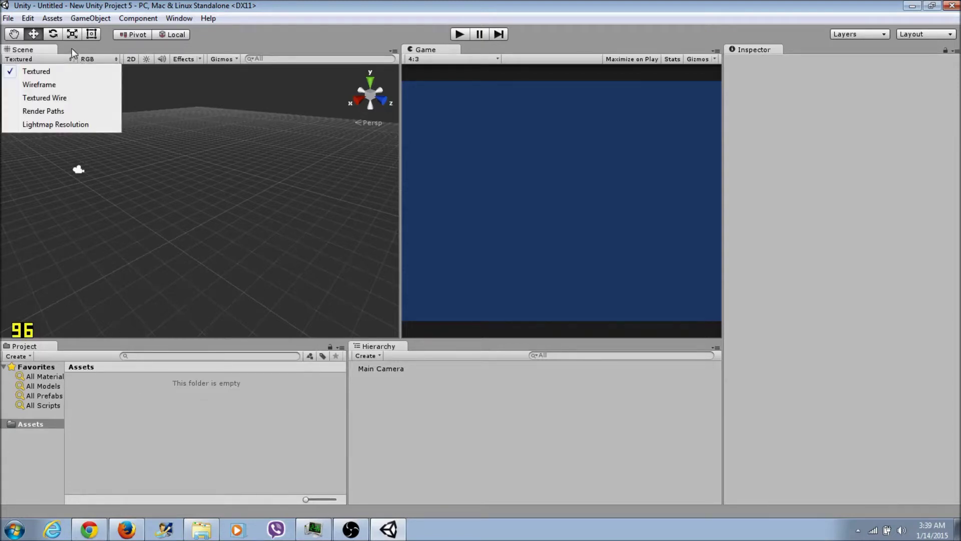
click(98, 51)
click(108, 59)
click(133, 53)
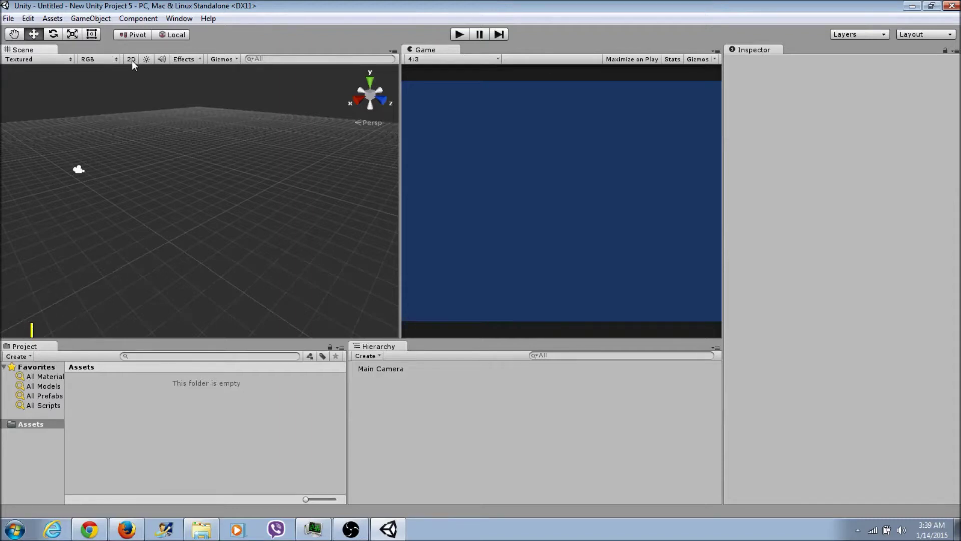
- Switch the Scene view to 2D mode and back to the 3D perspective
click(131, 59)
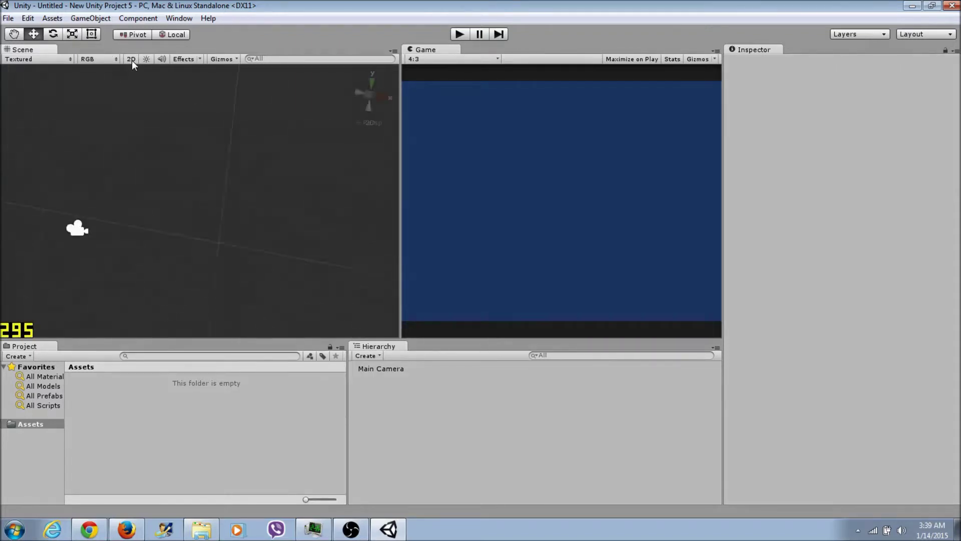
click(131, 60)
click(131, 60)
click(131, 60)
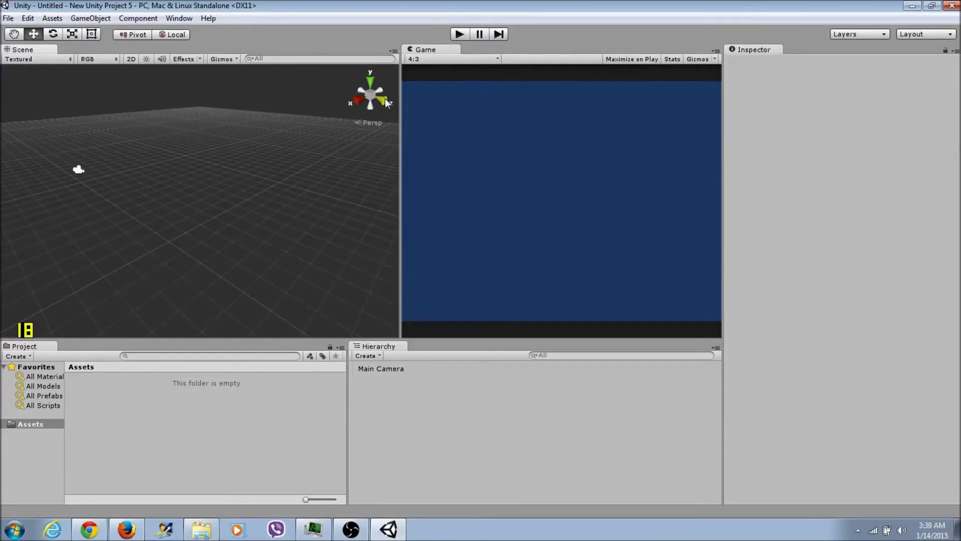
mouse_move(71, 194)
right_down()
mouse_move(62, 197)
mouse_move(80, 190)
right_up()
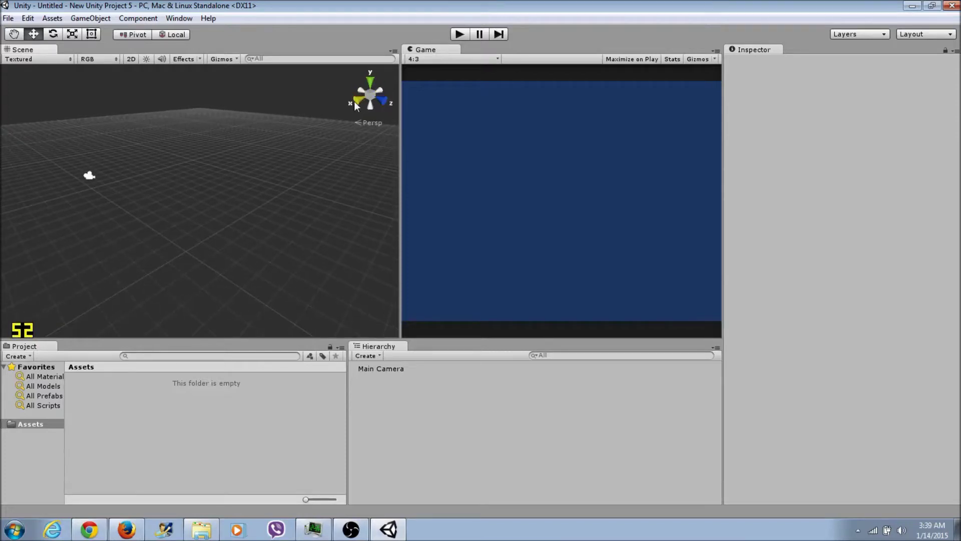
middle_drag(361, 129, 244, 227)
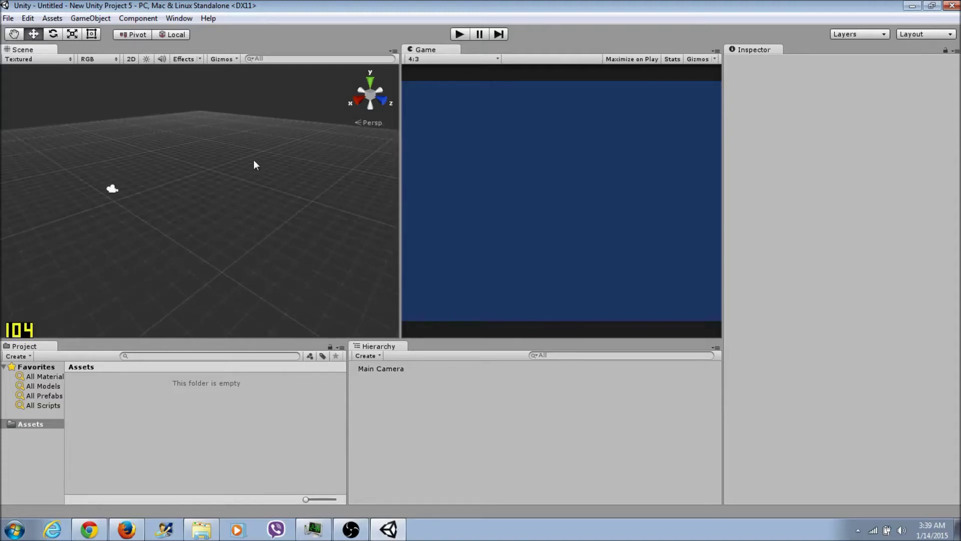
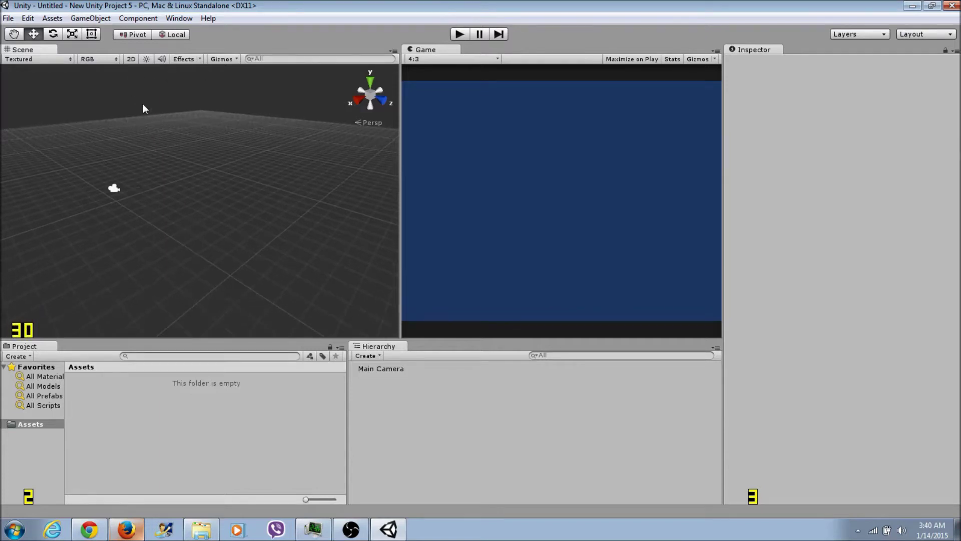
- Add a 3D cube to the scene and move it to about X -0.05, Y 3.64, Z -2.32
click(90, 18)
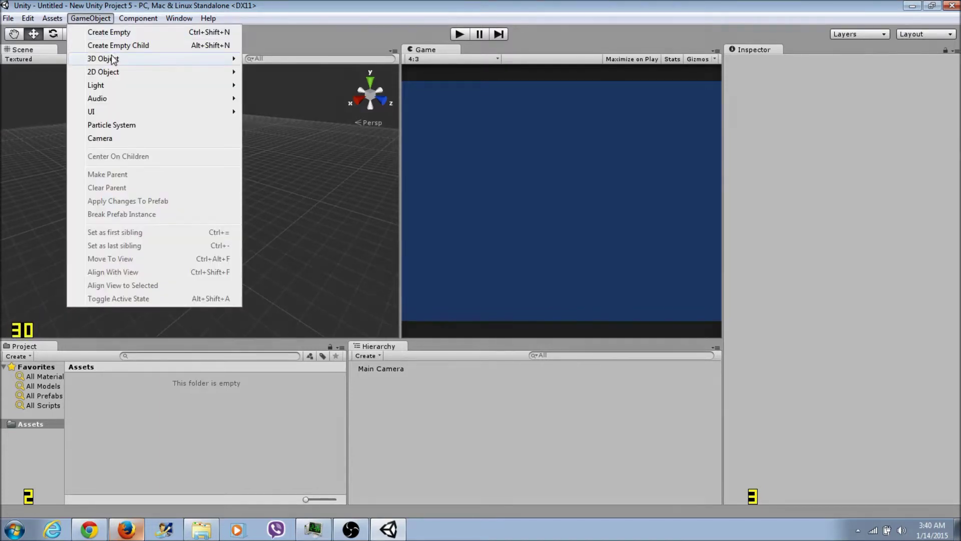
mouse_move(187, 61)
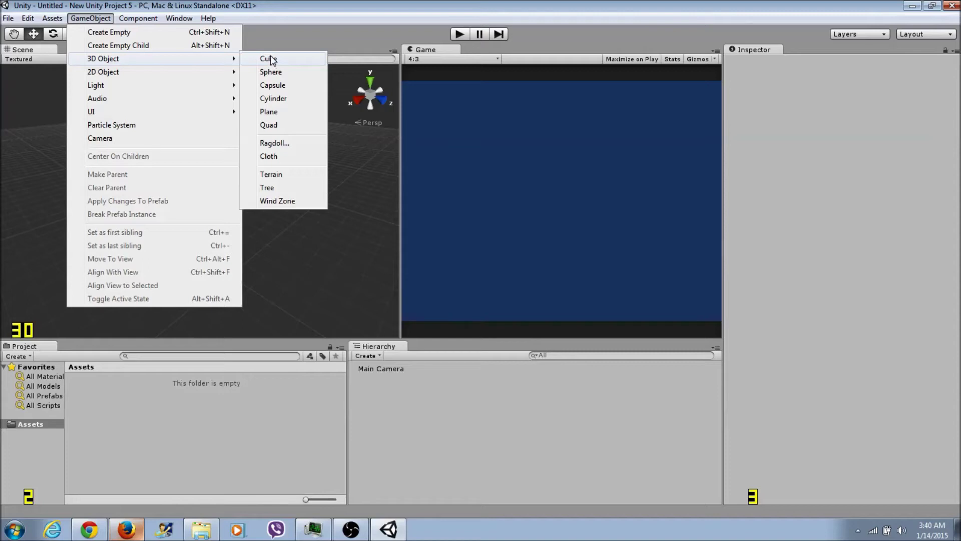
click(271, 59)
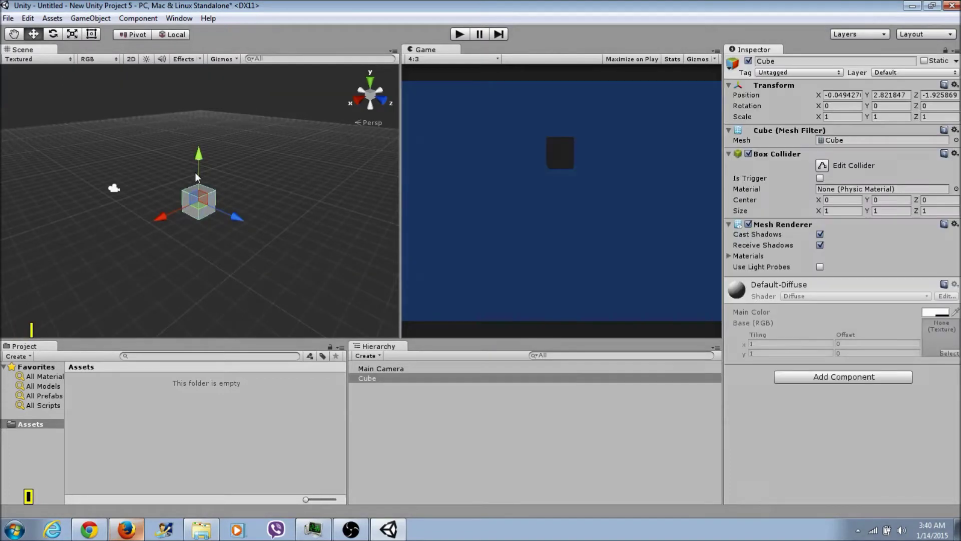
drag(199, 197, 193, 173)
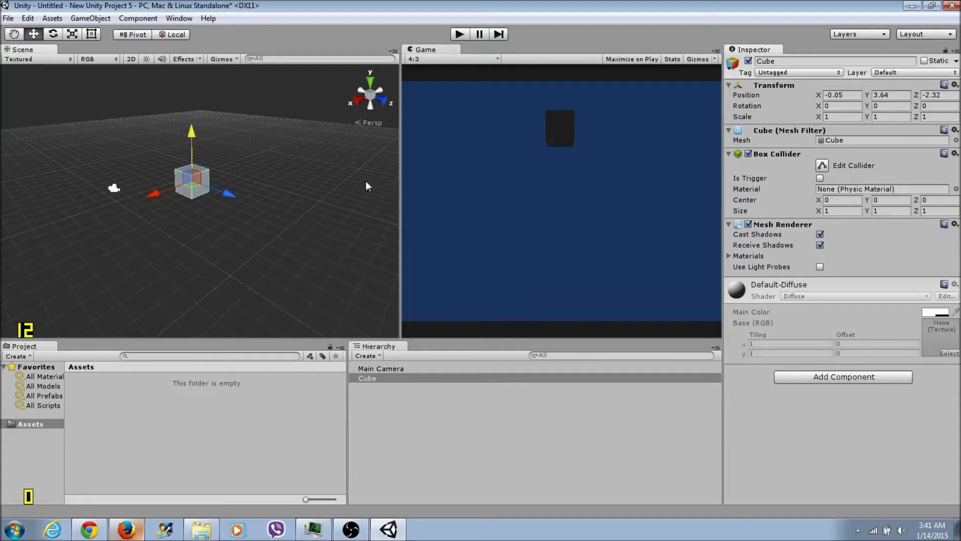
- Set the cube's scale to 50 on X and 50 on Z to form a wide, flat ground slab
click(810, 116)
text(20)
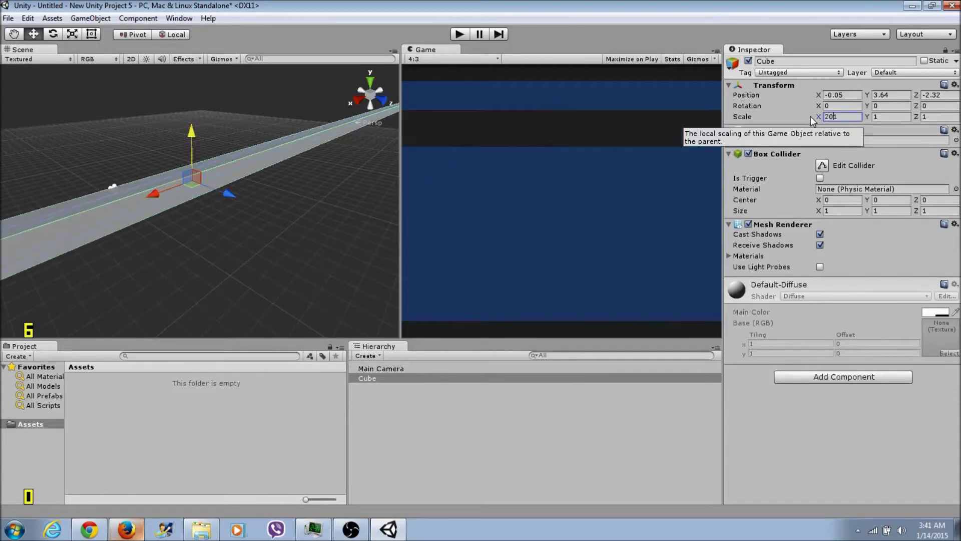
key(BackSpace)
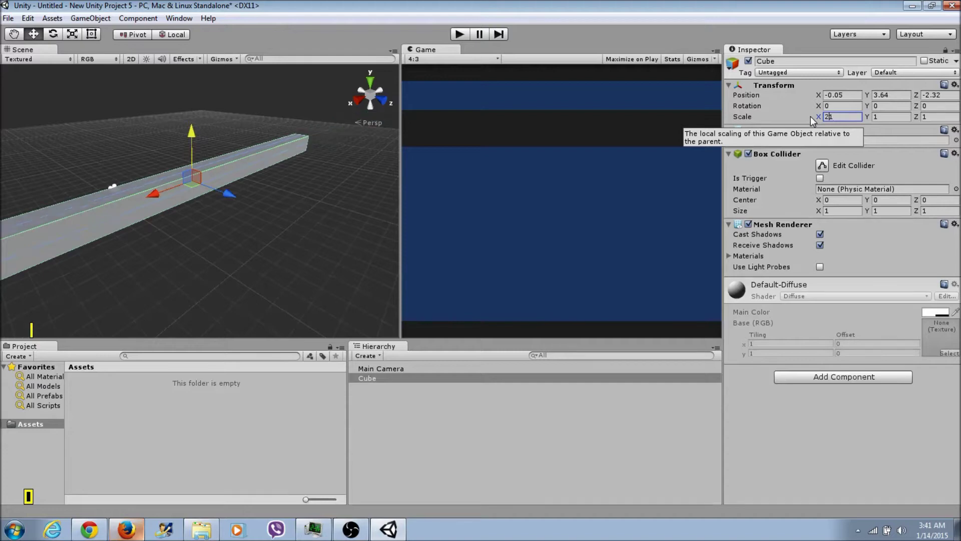
key(BackSpace)
text(50)
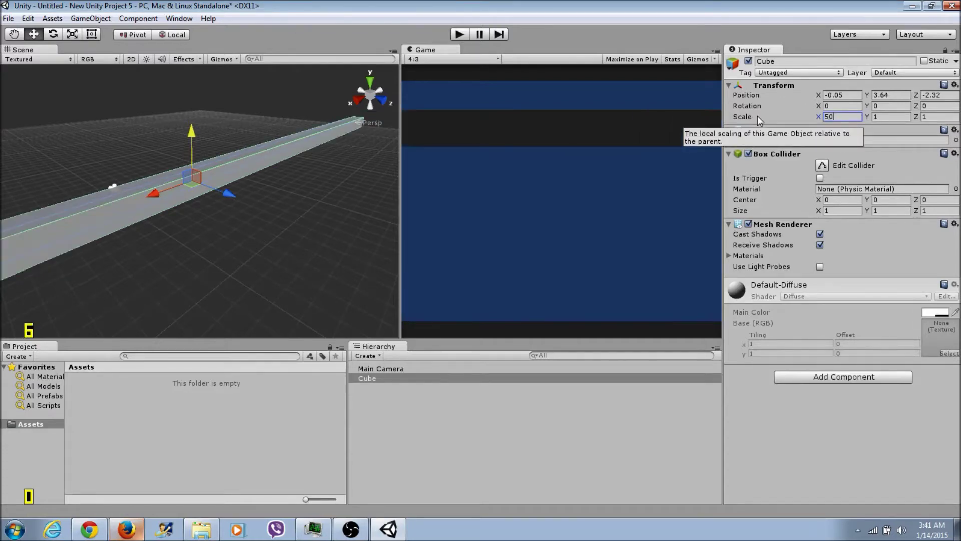
click(941, 117)
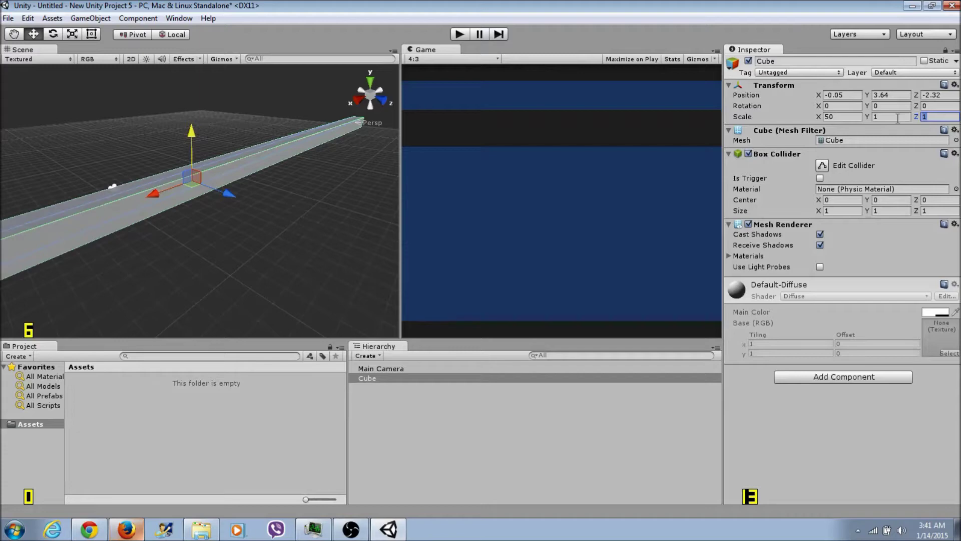
text(50)
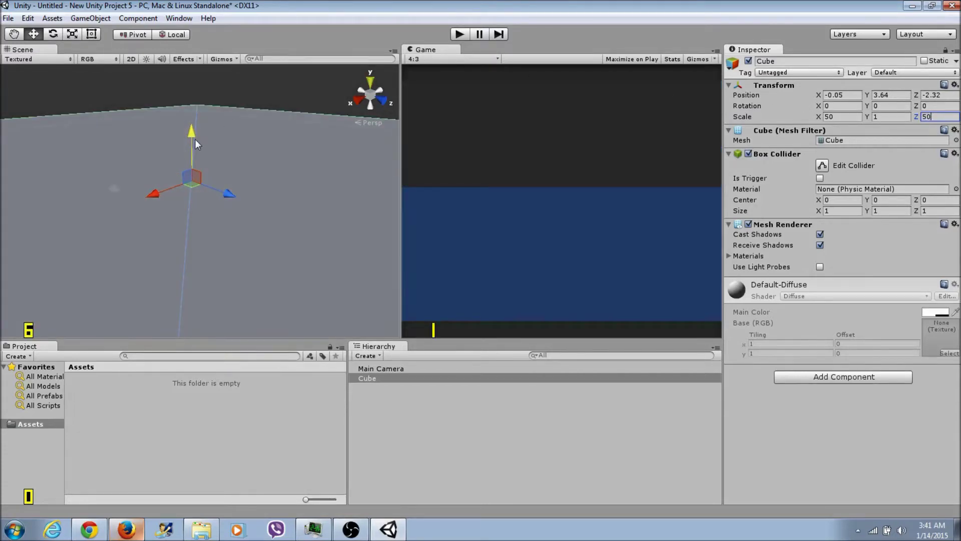
- Lower the ground slab along the vertical axis to a Y position of about -0.06
drag(191, 146, 211, 224)
middle_drag(212, 223, 228, 280)
scroll(238, 147, down, 4)
scroll(248, 149, down, 3)
scroll(210, 250, up, 5)
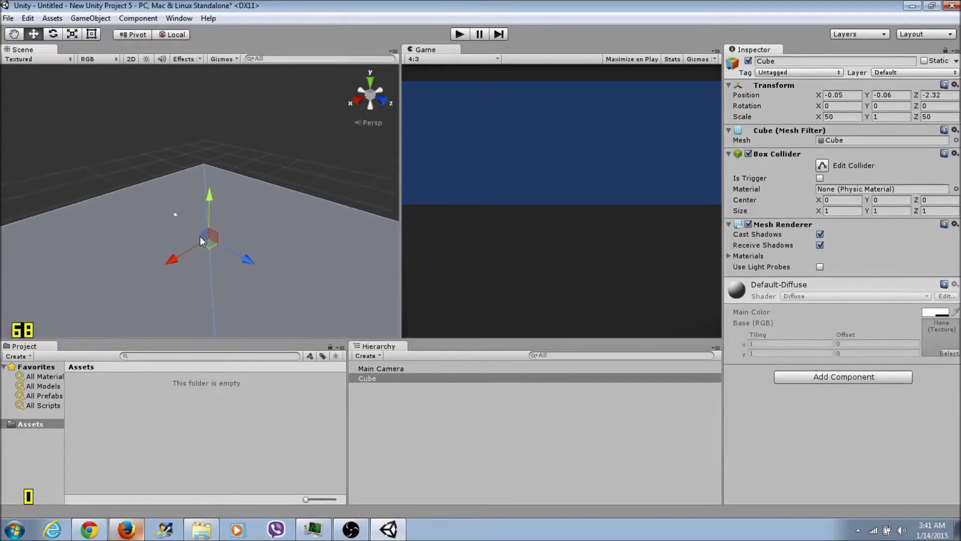
scroll(215, 234, down, 2)
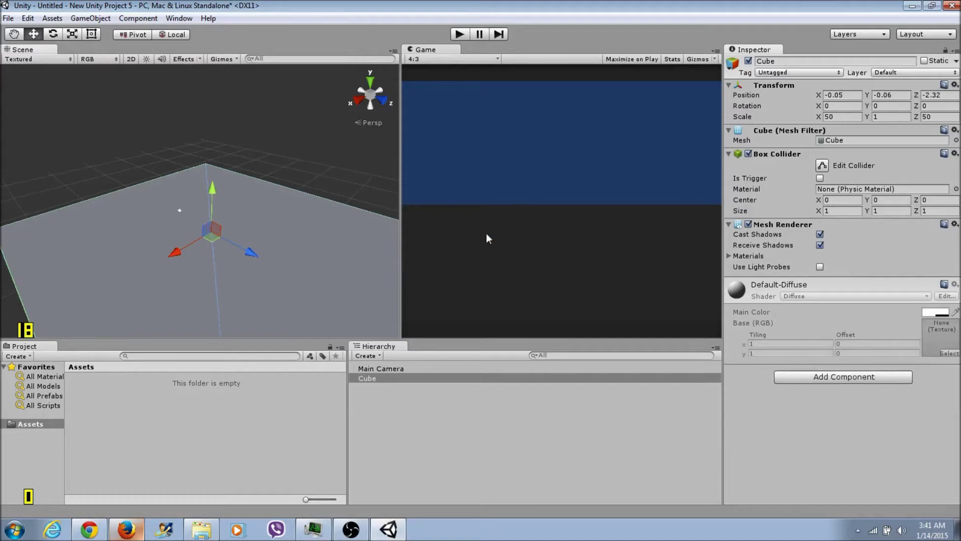
middle_drag(223, 199, 220, 137)
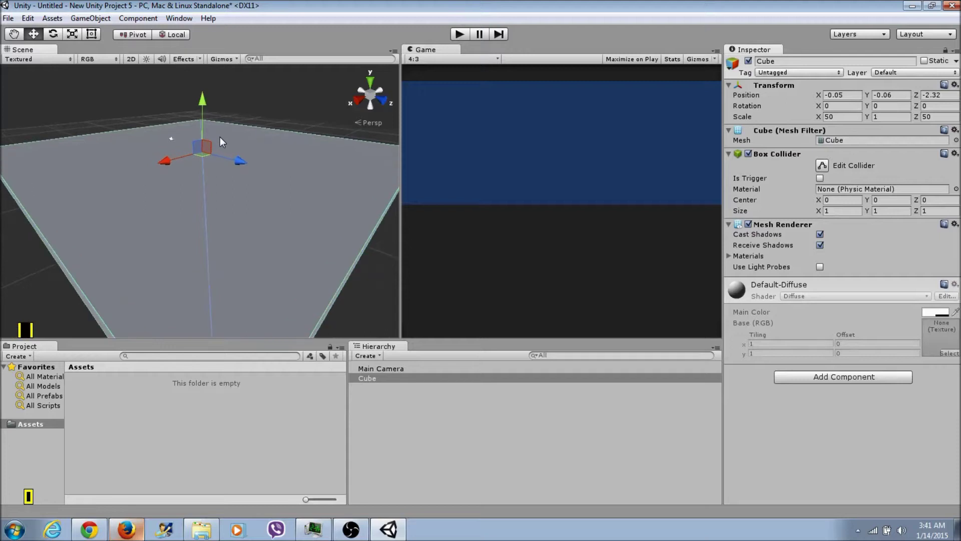
- Add a point light to the scene and set its range to 200
click(89, 19)
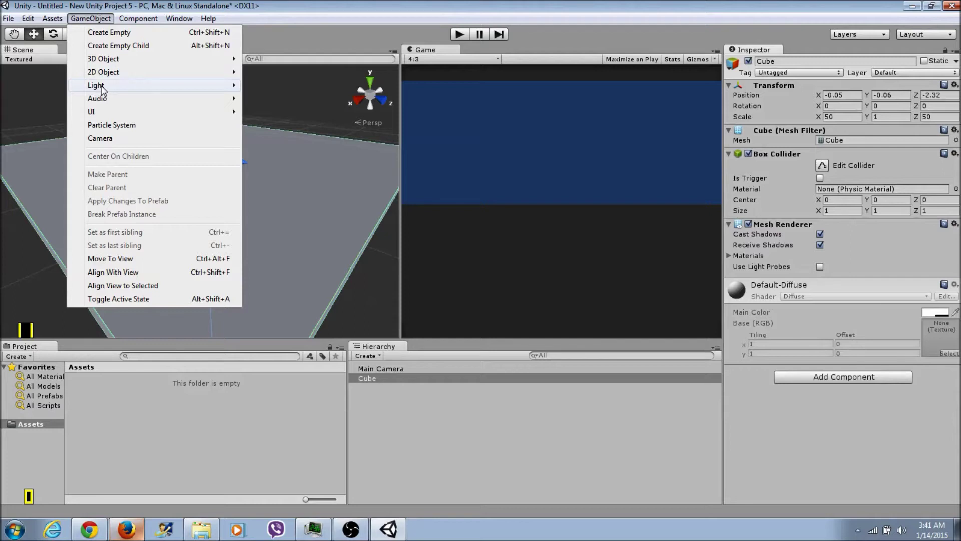
mouse_move(121, 88)
click(279, 98)
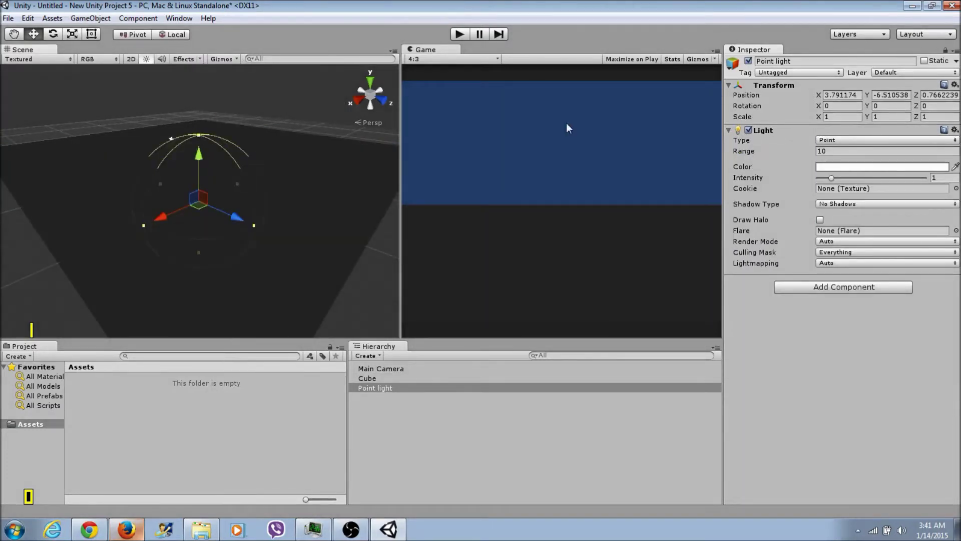
click(830, 151)
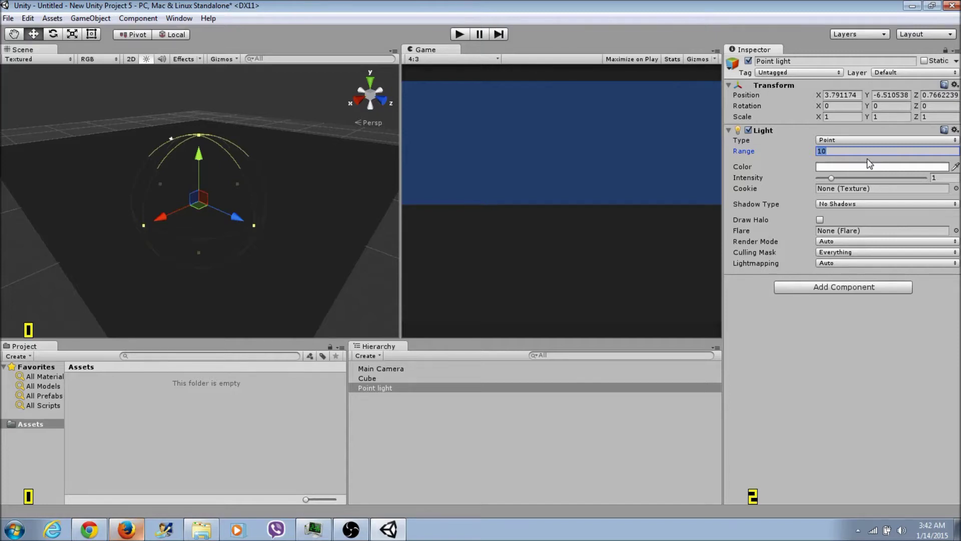
text(200)
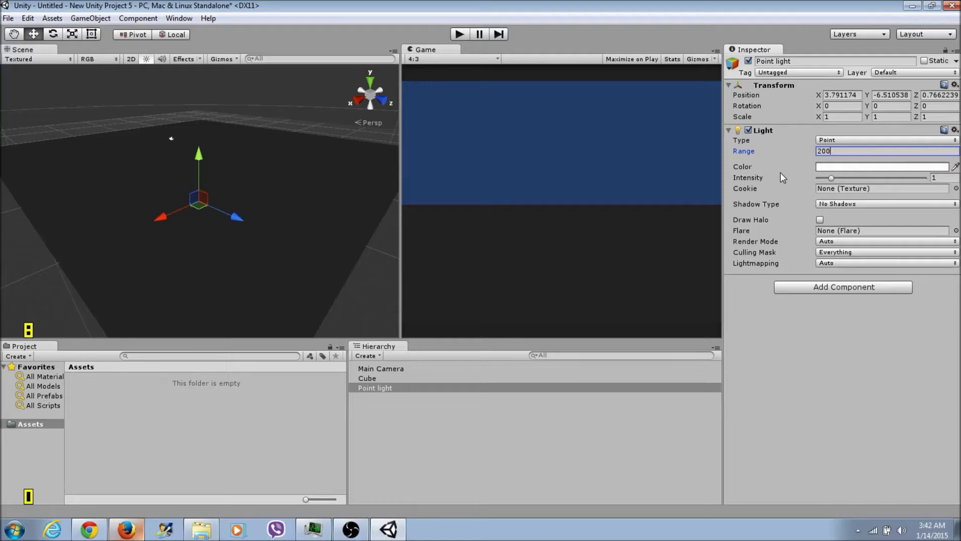
click(299, 137)
scroll(289, 140, down, 5)
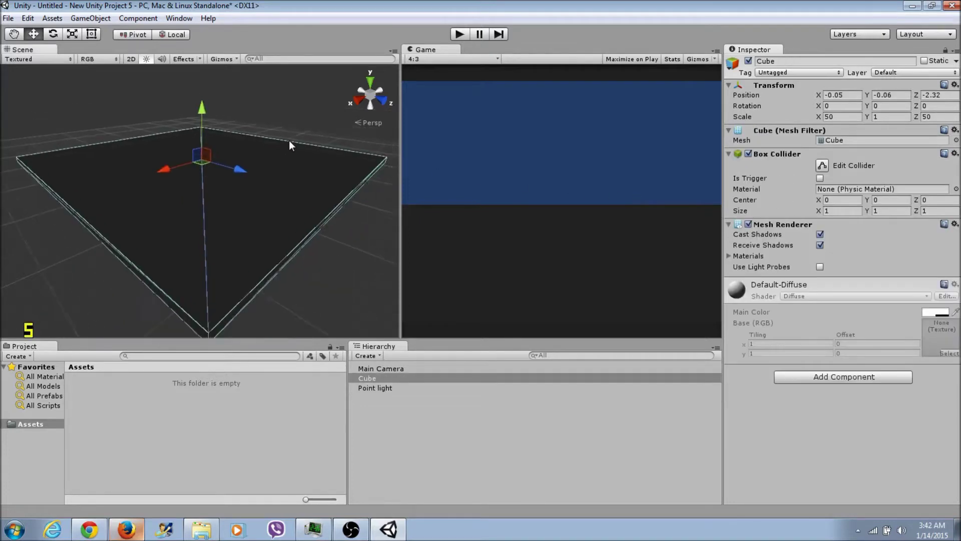
middle_drag(276, 145, 270, 145)
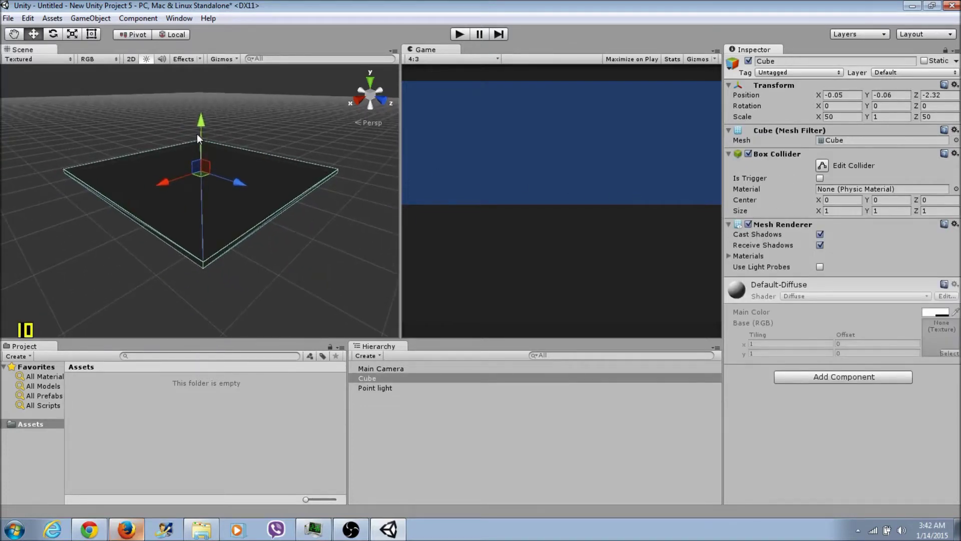
click(376, 387)
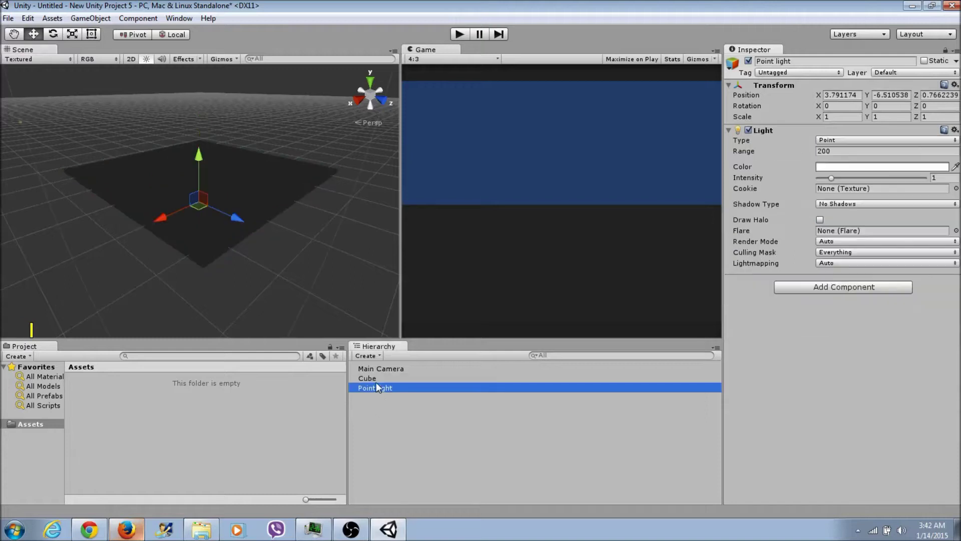
key(f)
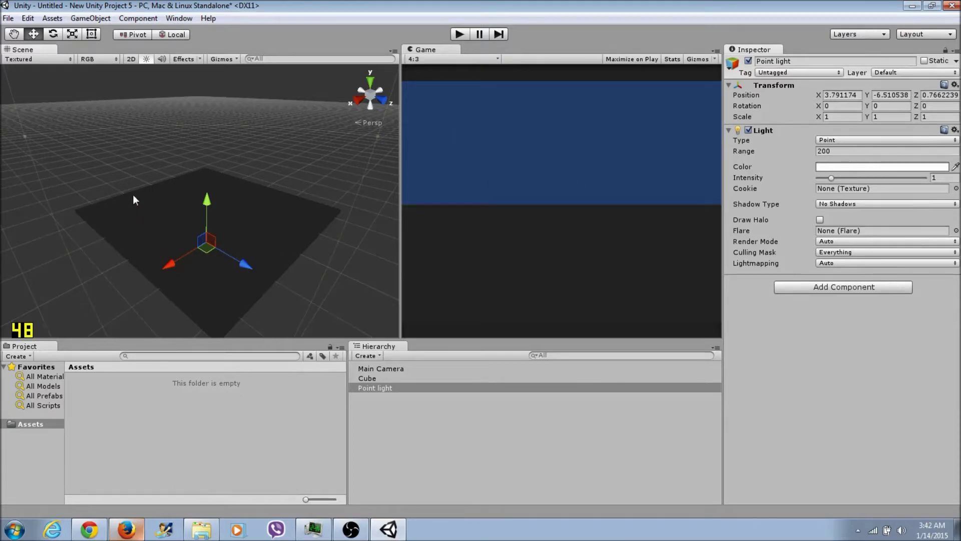
scroll(155, 208, up, 2)
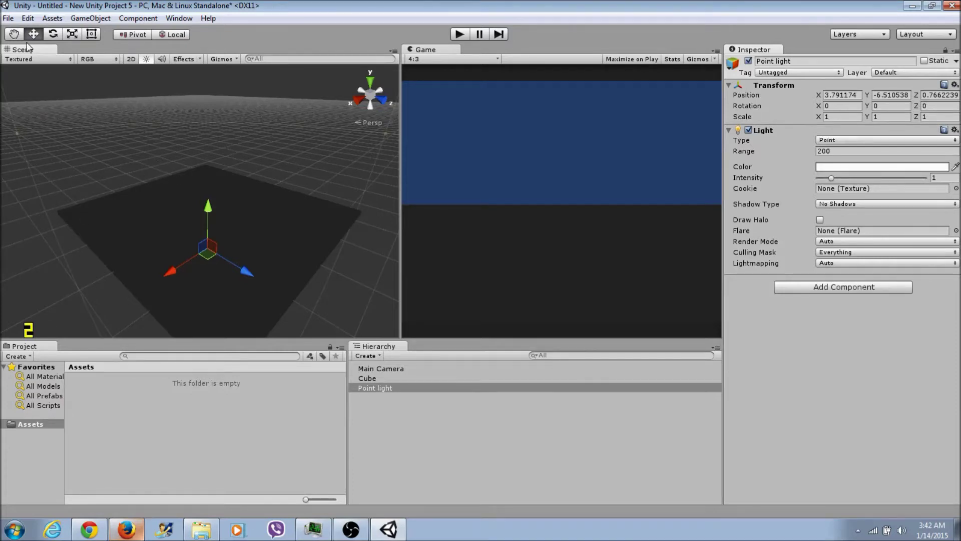
- Import the Character Controller package into the project with all of its items included
click(8, 18)
mouse_move(21, 19)
mouse_move(51, 20)
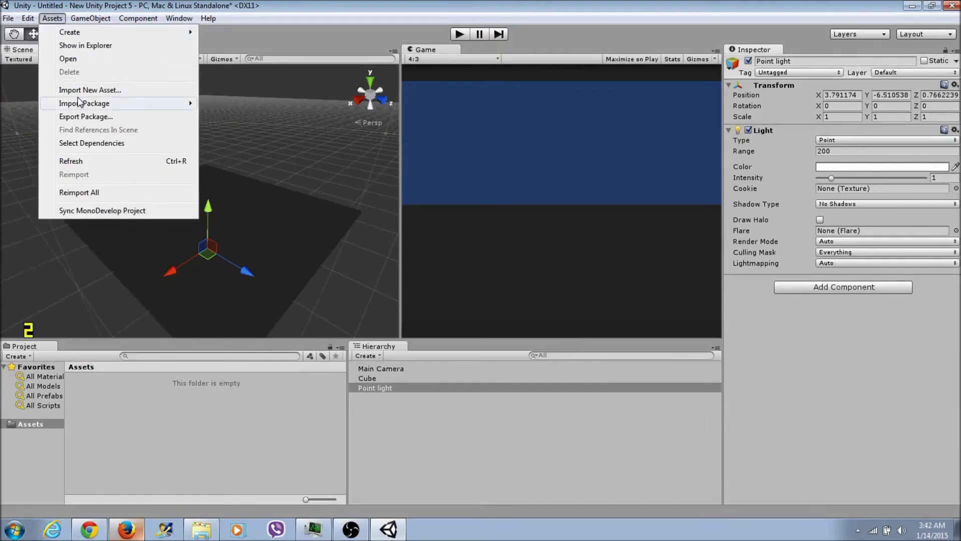
mouse_move(80, 104)
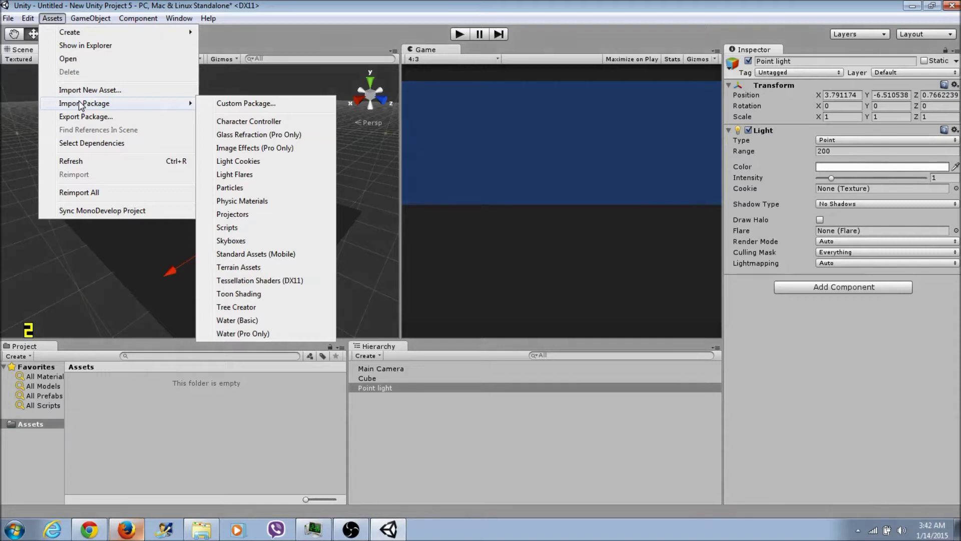
click(255, 122)
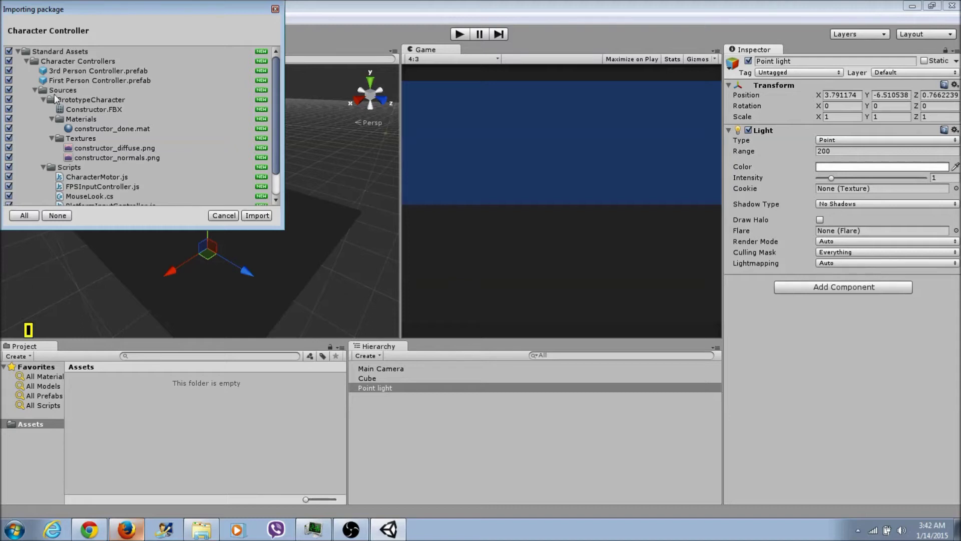
click(253, 214)
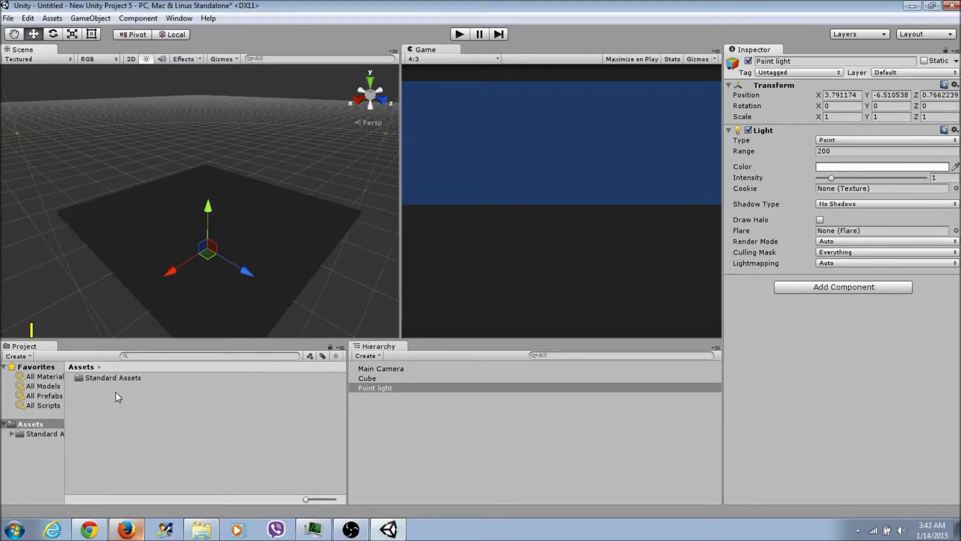
- Open the Character Controllers folder inside the project's Standard Assets
click(94, 377)
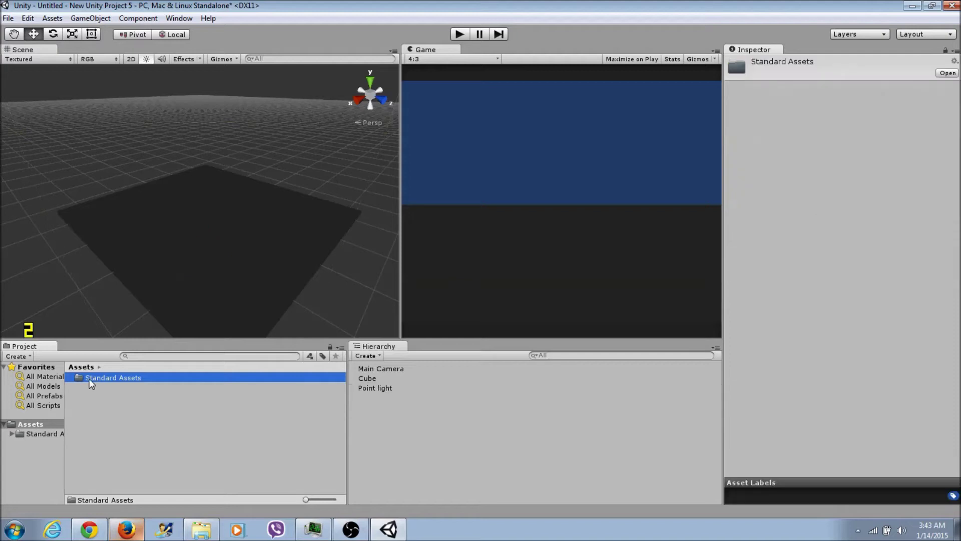
double_click(89, 379)
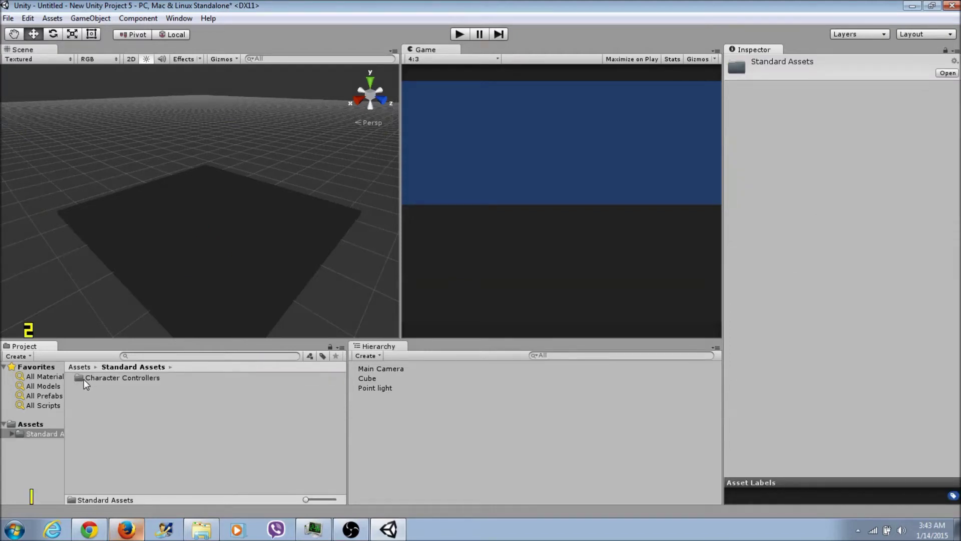
double_click(84, 378)
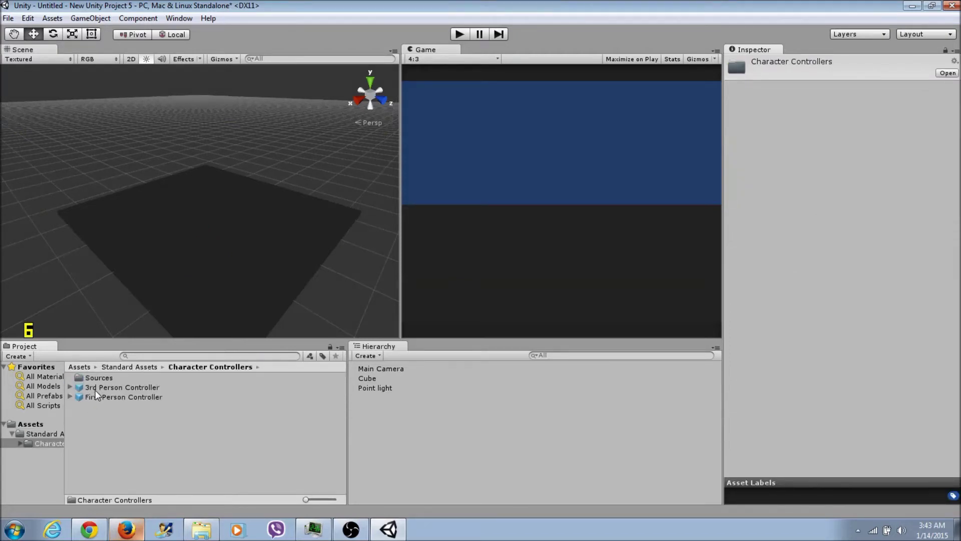
- Place the First Person Controller prefab in the scene above the ground slab, at about X 6.4, Y 2.3, Z -3.7
click(95, 388)
click(94, 398)
click(100, 388)
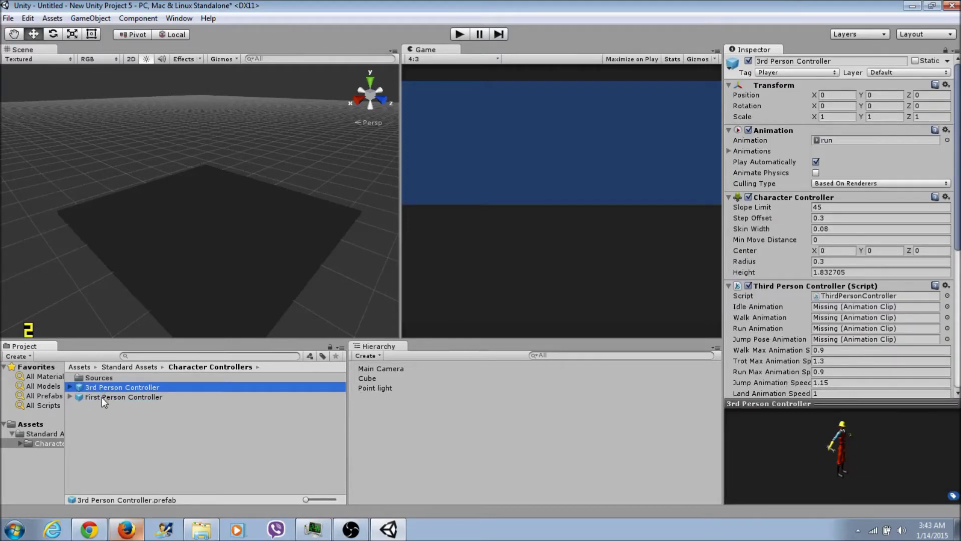
click(101, 397)
click(106, 388)
click(113, 395)
click(120, 387)
drag(119, 389, 156, 308)
drag(178, 193, 185, 182)
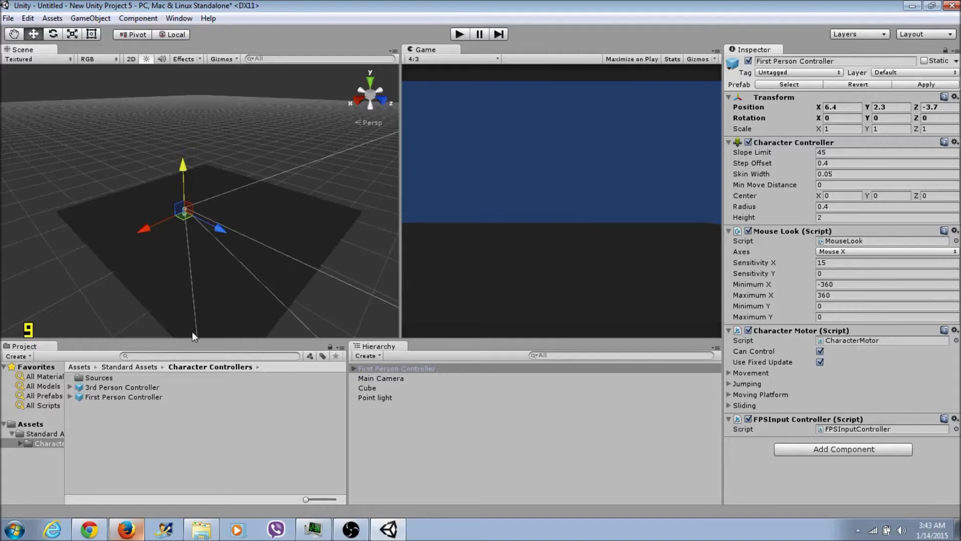
click(188, 301)
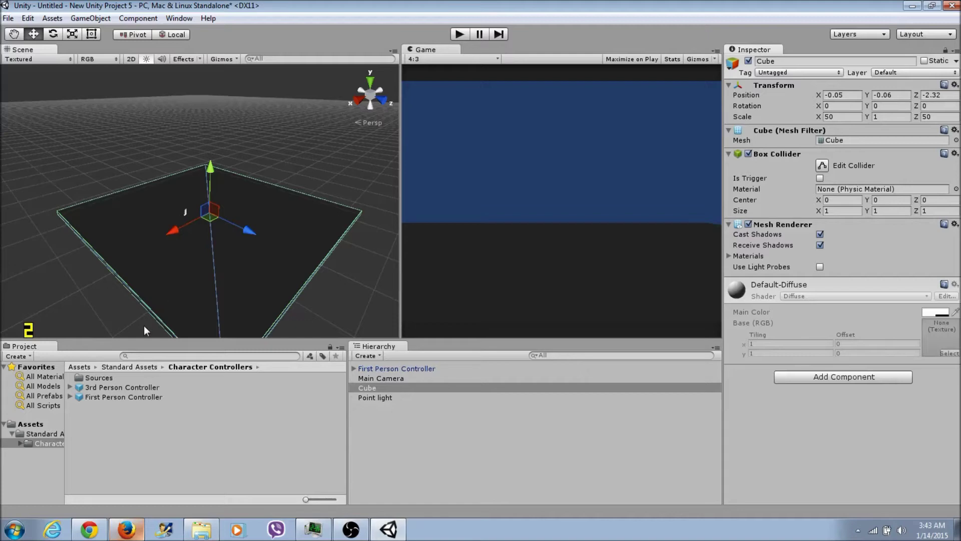
click(351, 529)
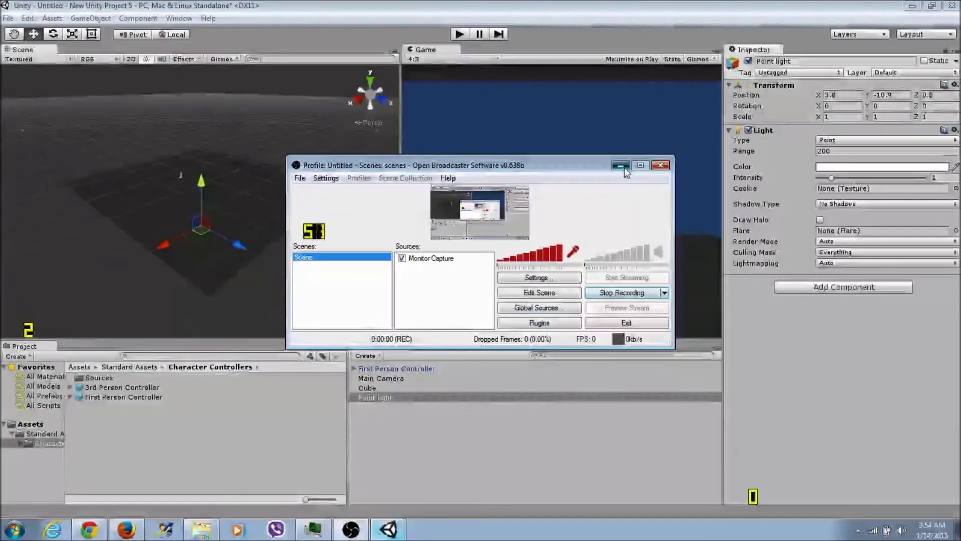
click(624, 167)
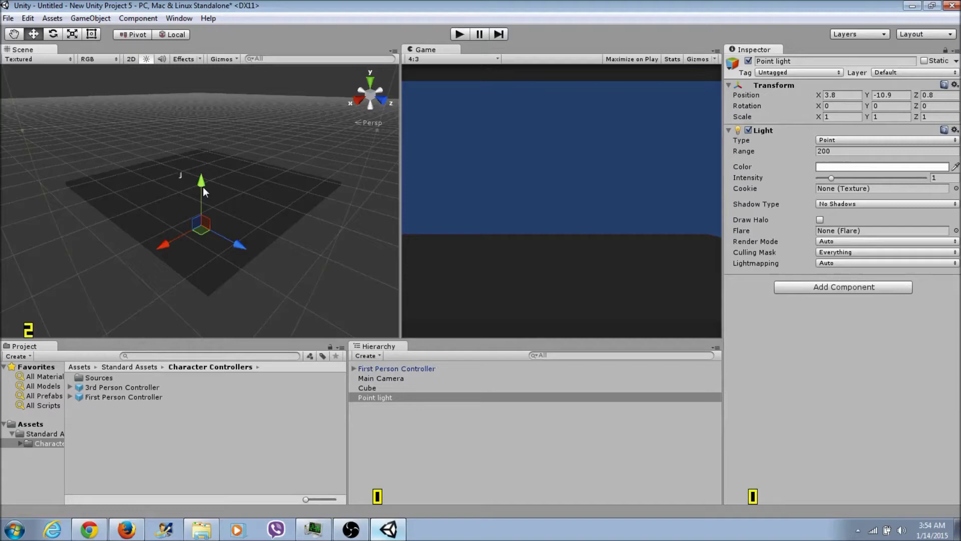
- Raise the point light high above the ground slab to a Y position of about 39.4
click(371, 399)
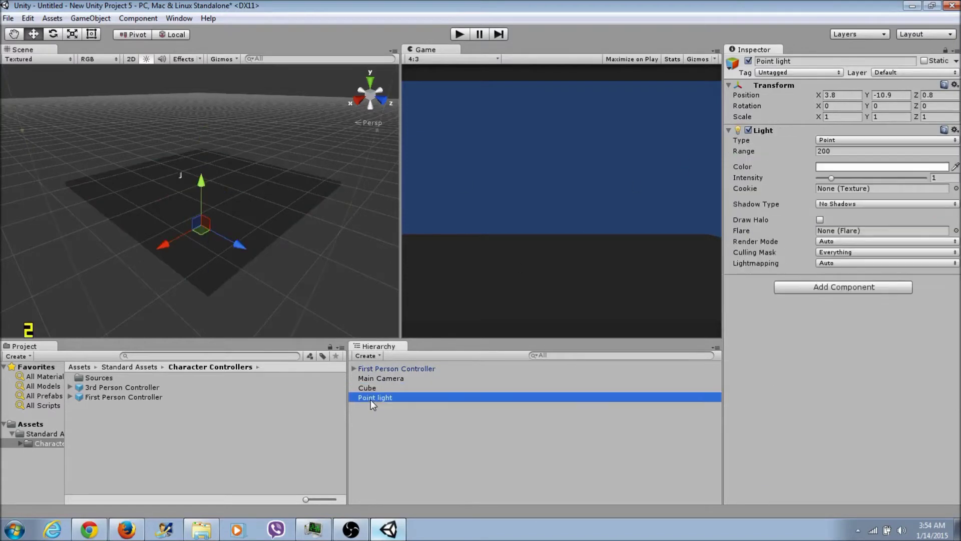
drag(203, 185, 215, 76)
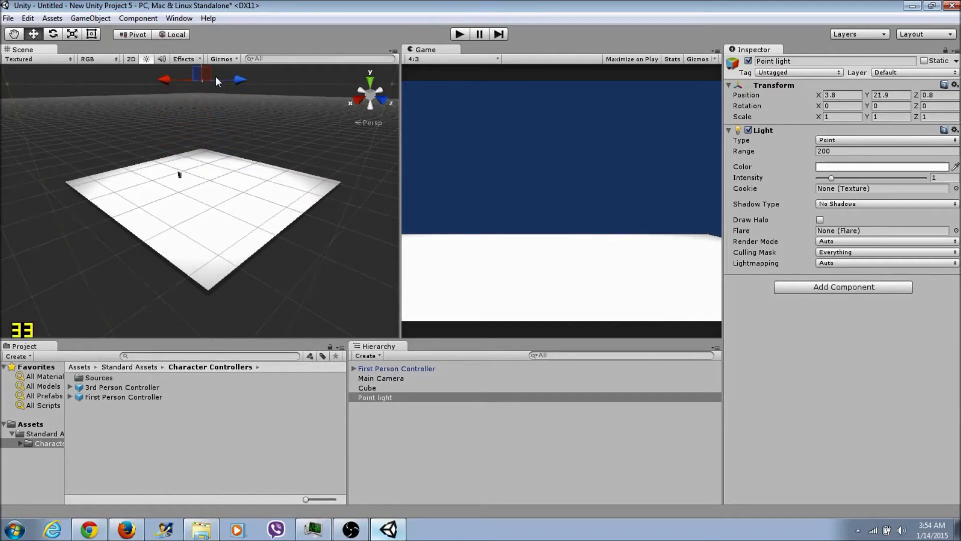
scroll(225, 208, down, 3)
scroll(238, 227, down, 3)
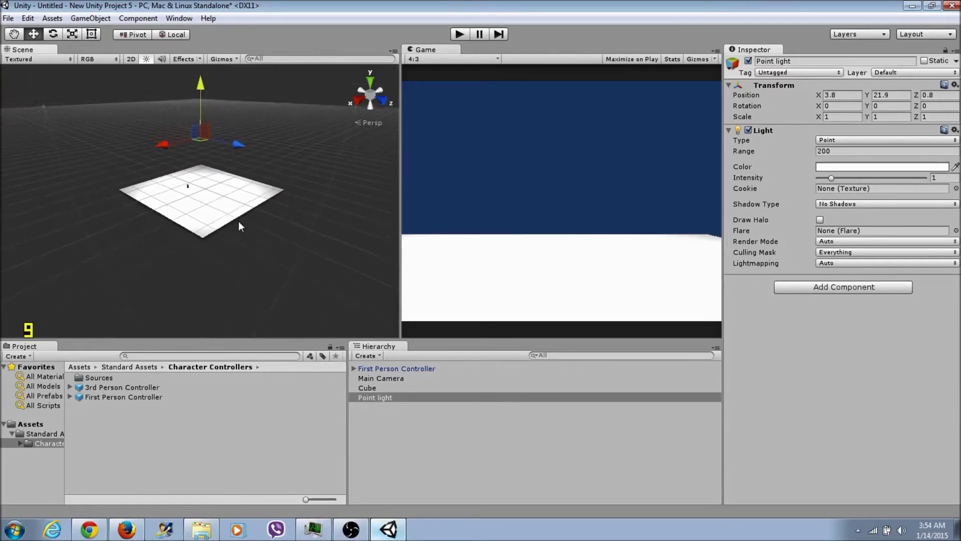
drag(204, 110, 205, 62)
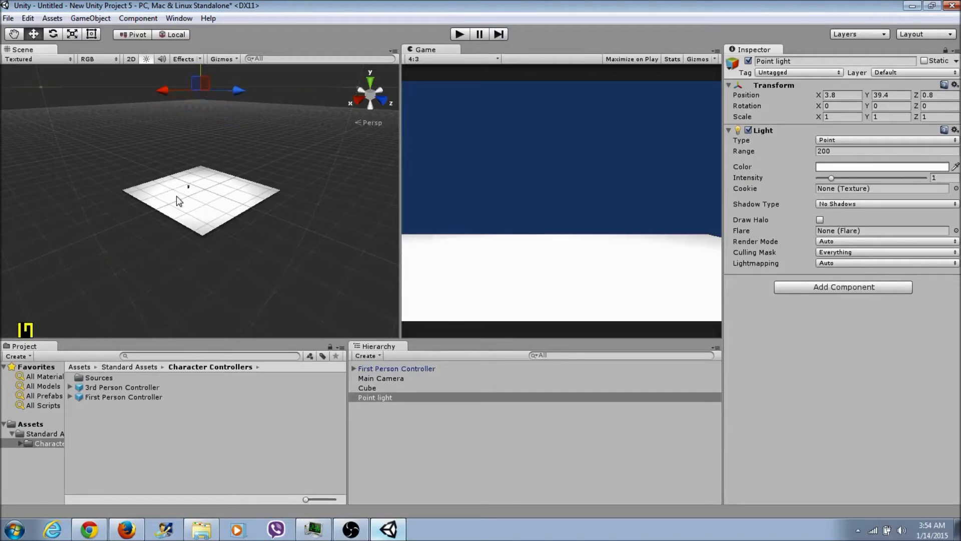
- Raise the First Person Controller slightly above the ground slab to a Y position of about 2.89
scroll(199, 243, up, 10)
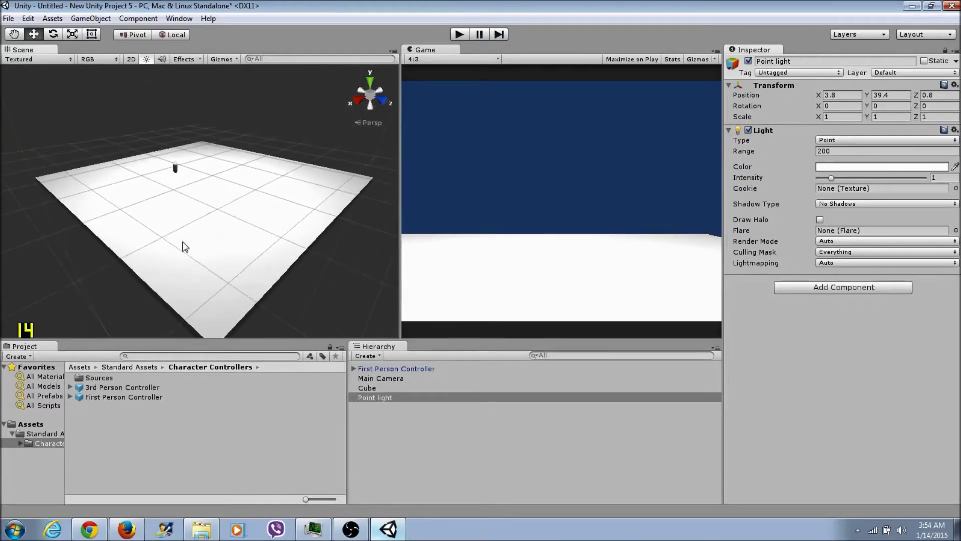
click(372, 369)
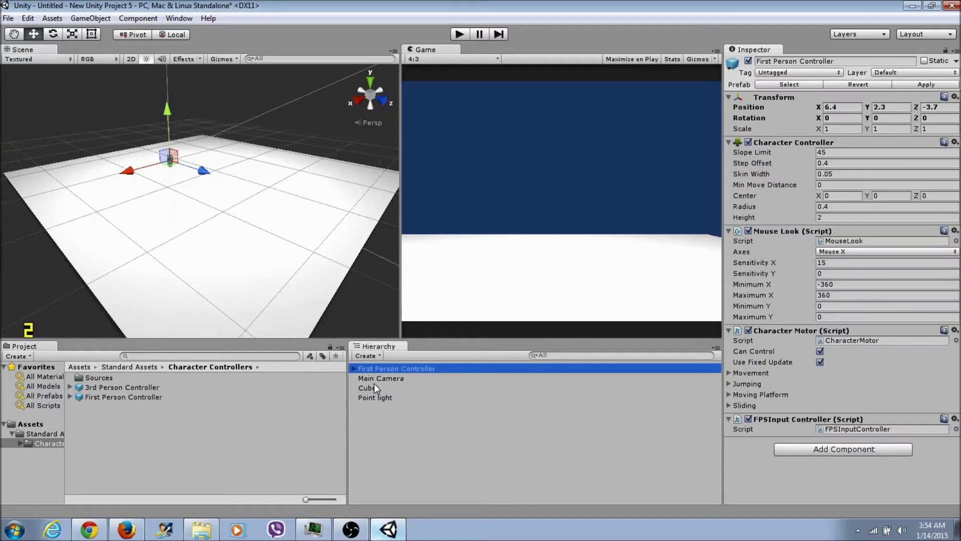
drag(170, 134, 167, 131)
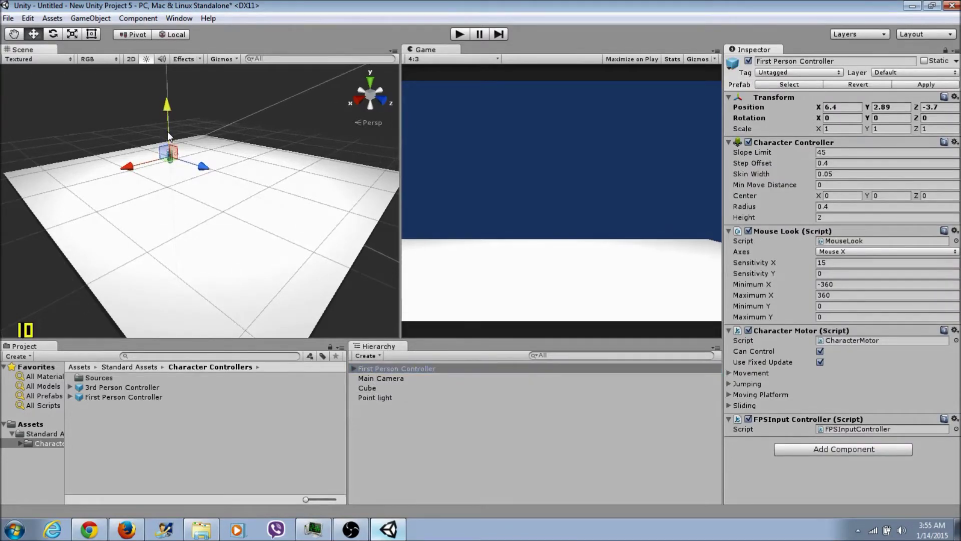
- Examine the First Person Controller's child objects and compare its built-in camera with the scene's separate Main Camera
click(355, 369)
click(376, 378)
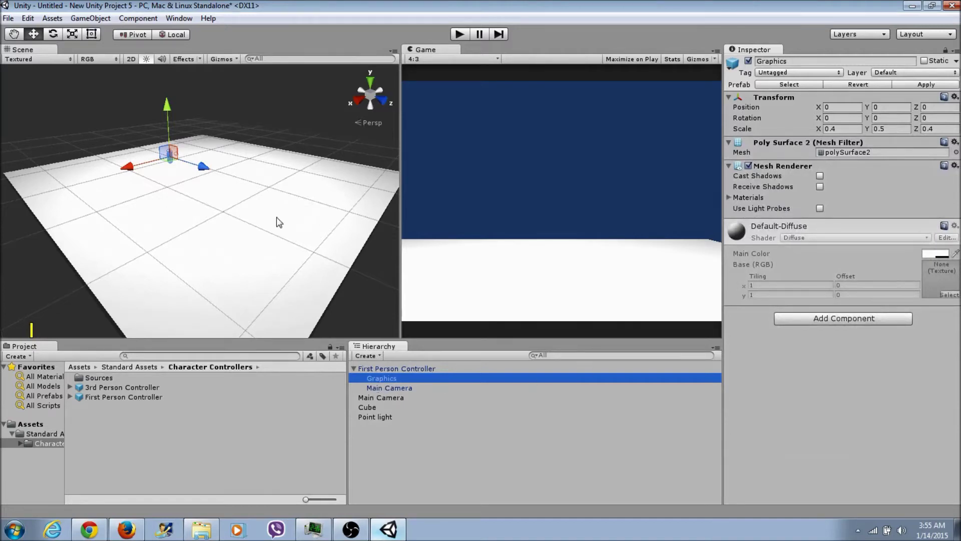
click(380, 388)
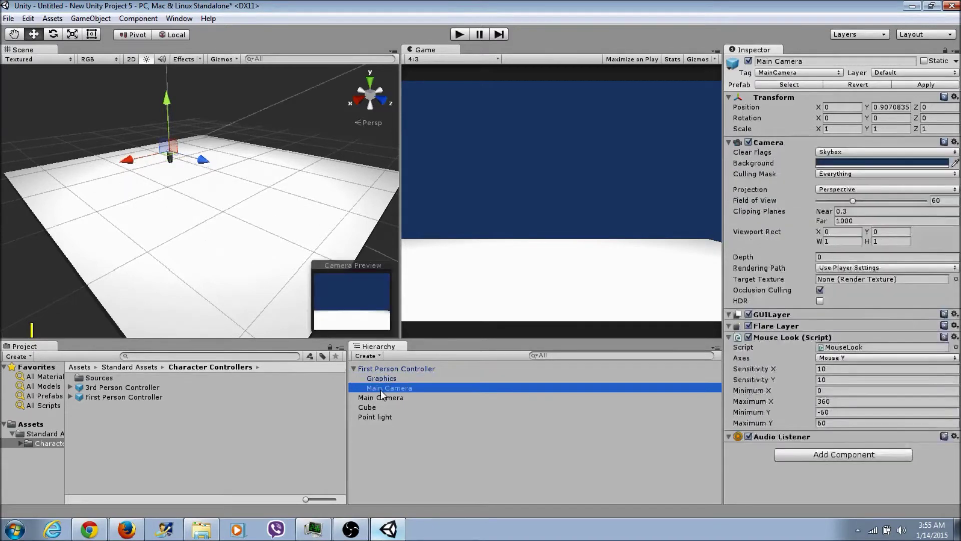
click(385, 398)
click(389, 388)
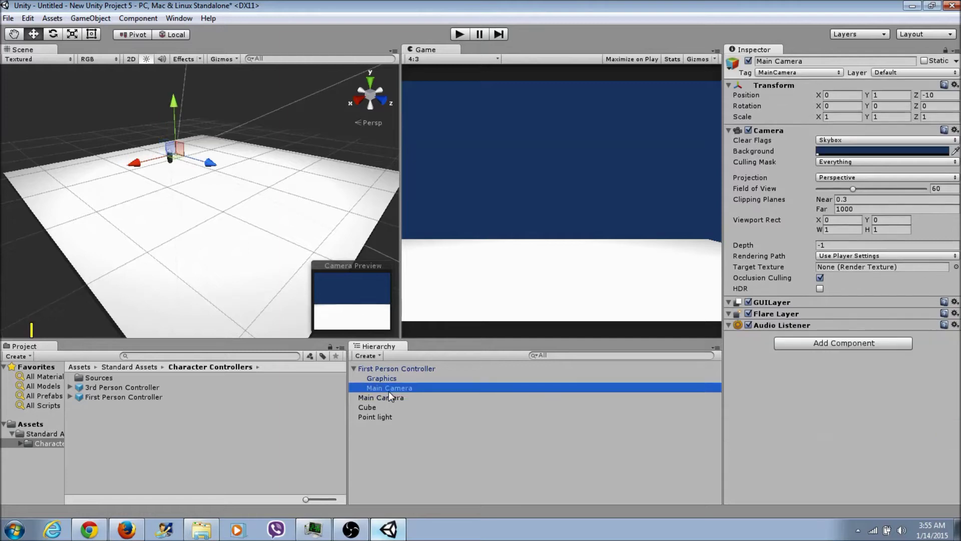
click(391, 407)
click(390, 388)
click(389, 397)
click(389, 388)
- Delete the standalone Main Camera, keeping the one inside the First Person Controller
click(389, 398)
click(353, 369)
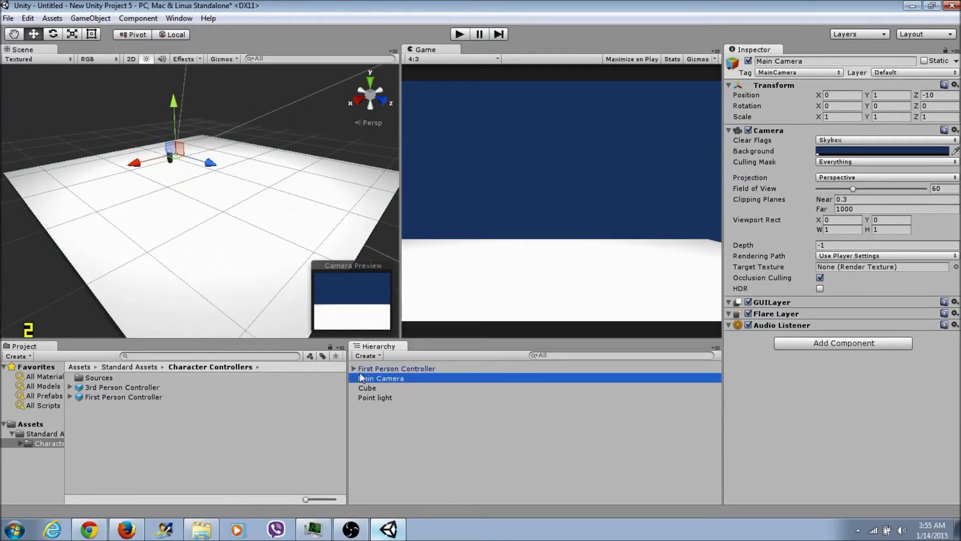
right_click(389, 379)
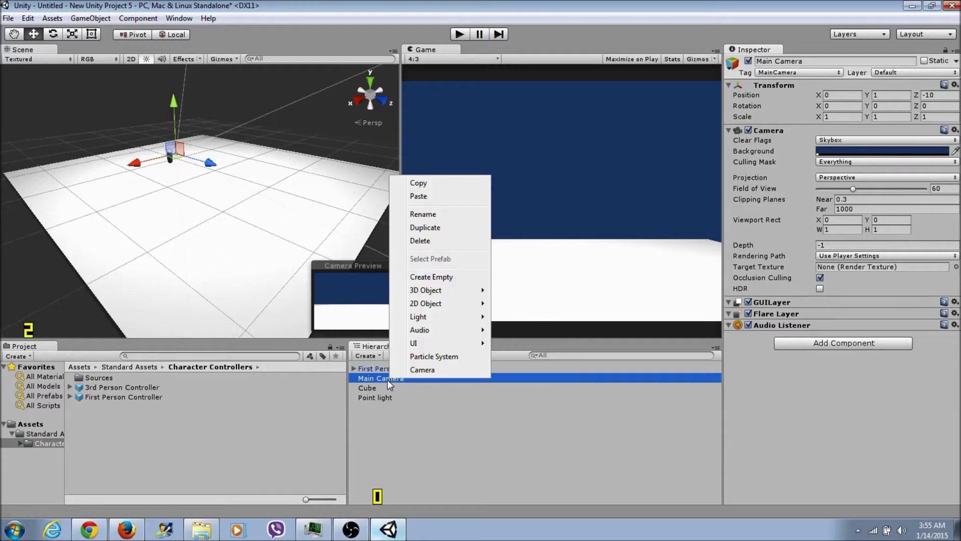
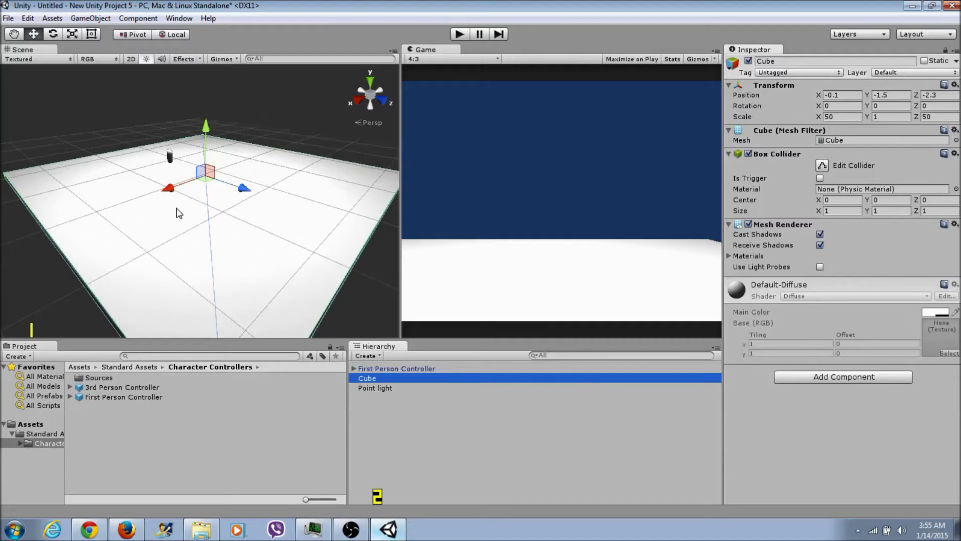
- Run the game and walk the first-person character forward across the ground slab
scroll(218, 188, down, 3)
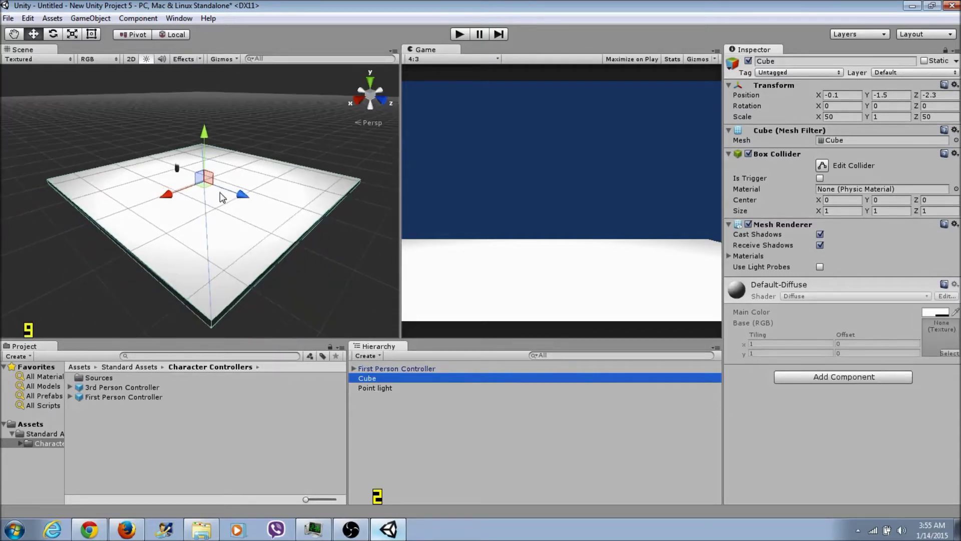
scroll(222, 197, up, 2)
scroll(220, 196, up, 2)
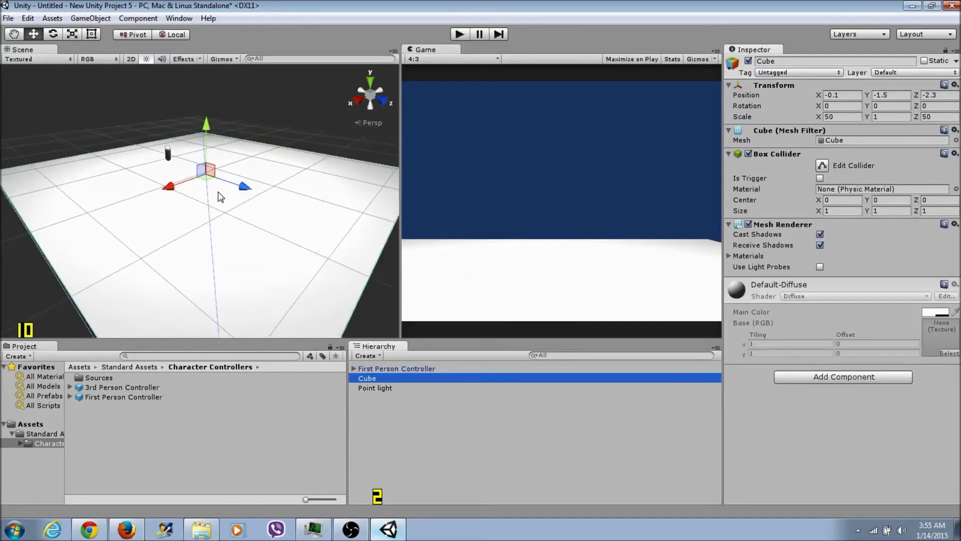
click(459, 33)
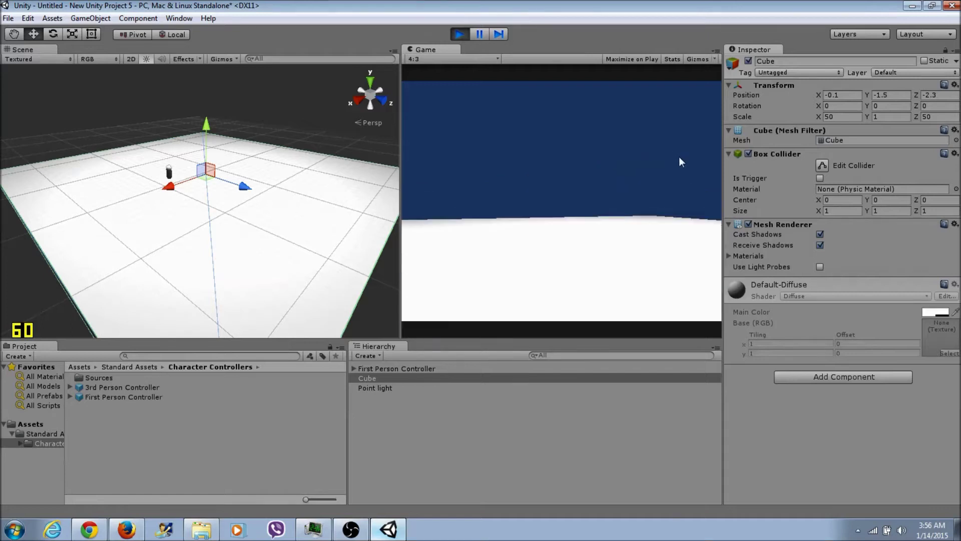
key(w)
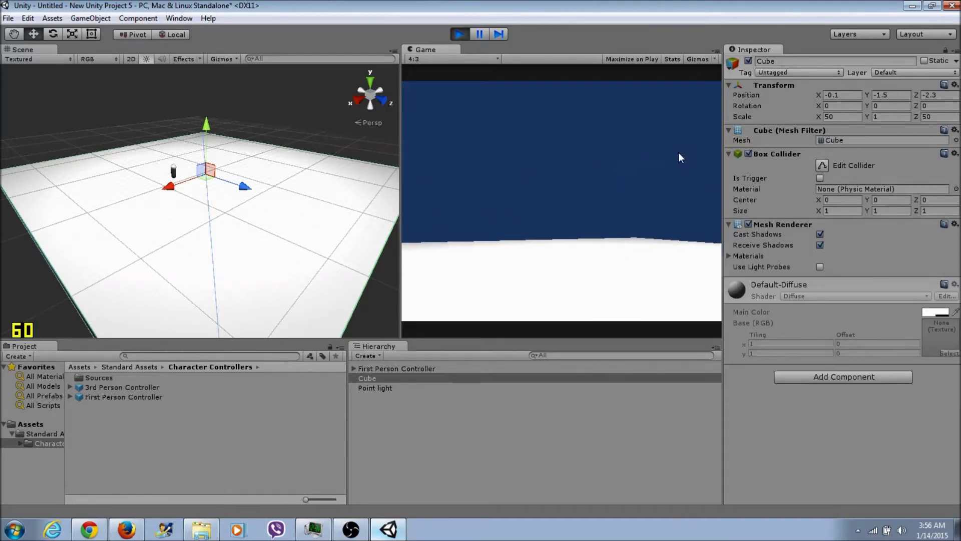
key(w)
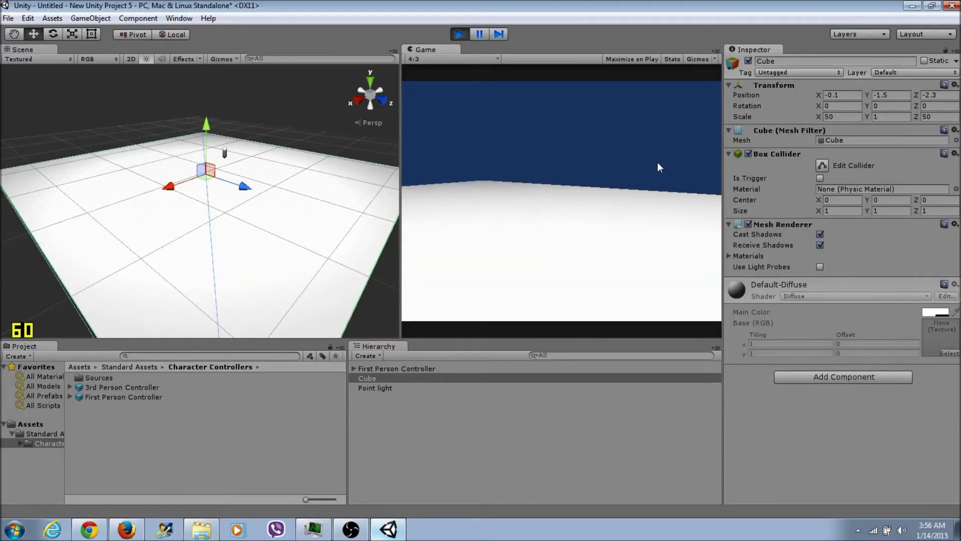
- Walk the first-person character across the ground slab and over its edge, and stop the running game
key(w)
key(w)
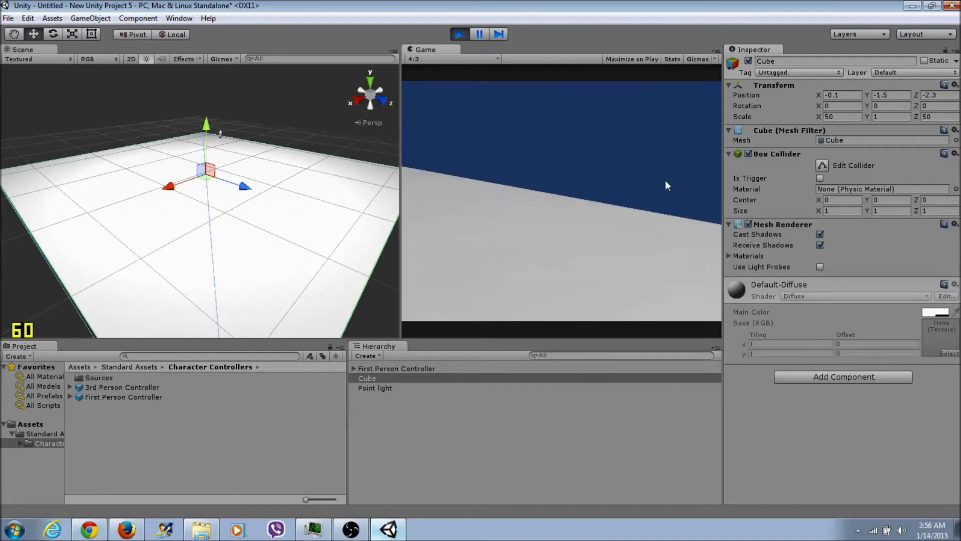
key(w)
key(w)
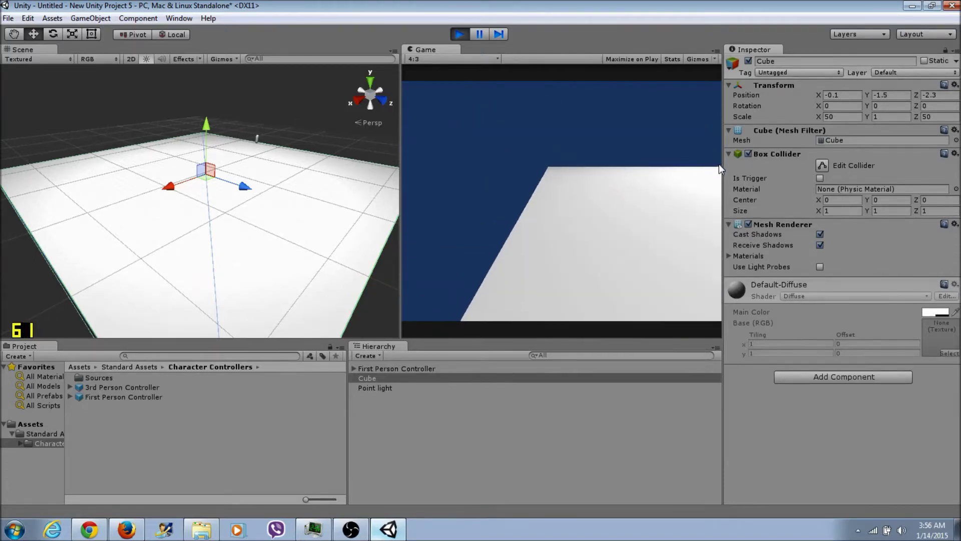
key(w)
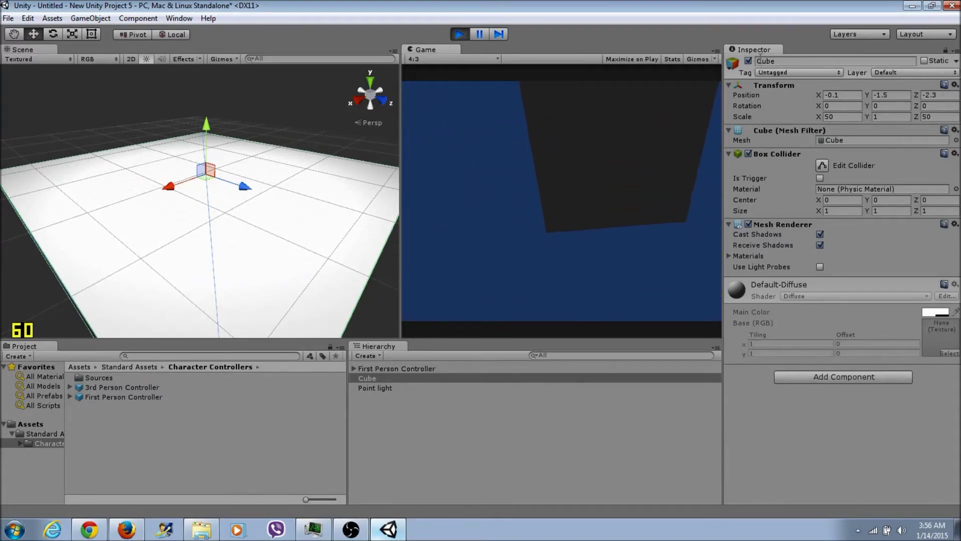
click(461, 34)
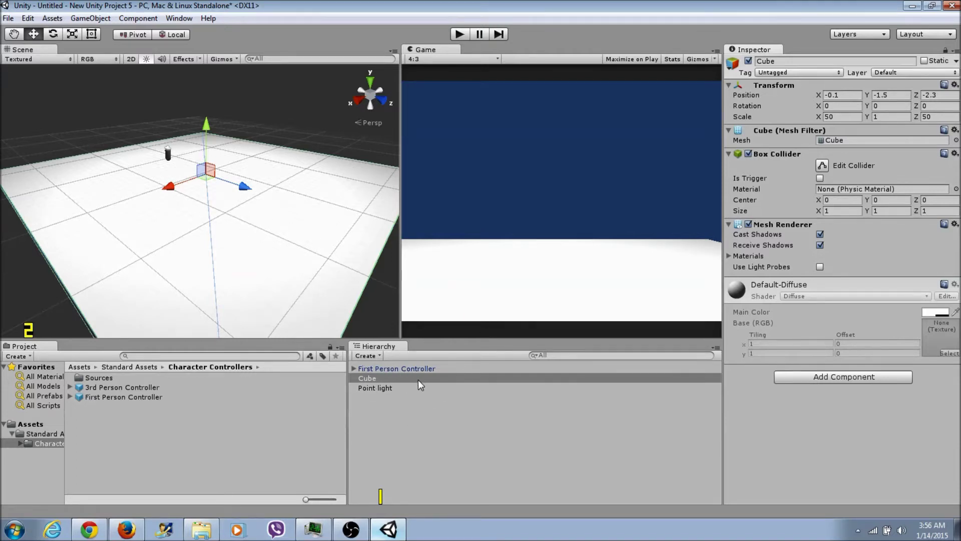
- Open the FPSInputController script attached to the First Person Controller in the code editor
click(375, 369)
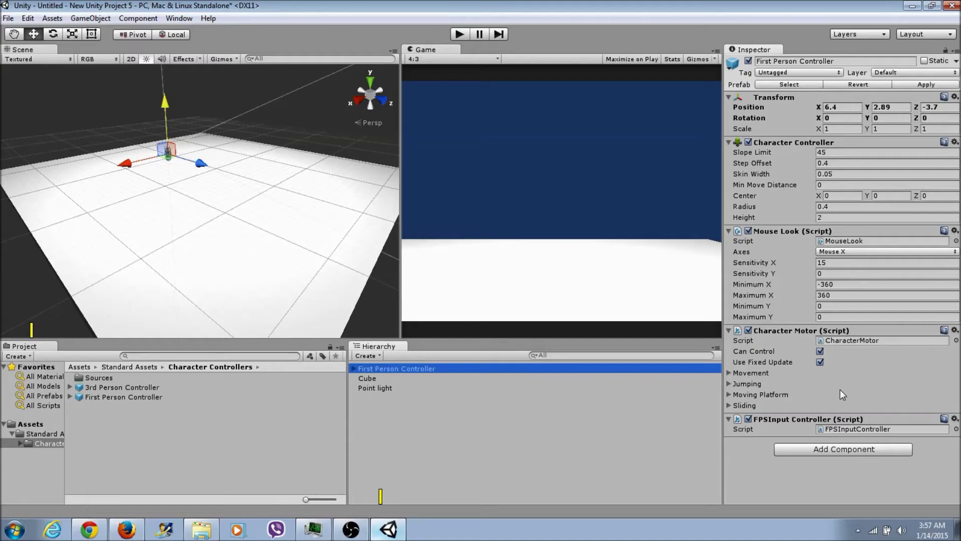
click(836, 428)
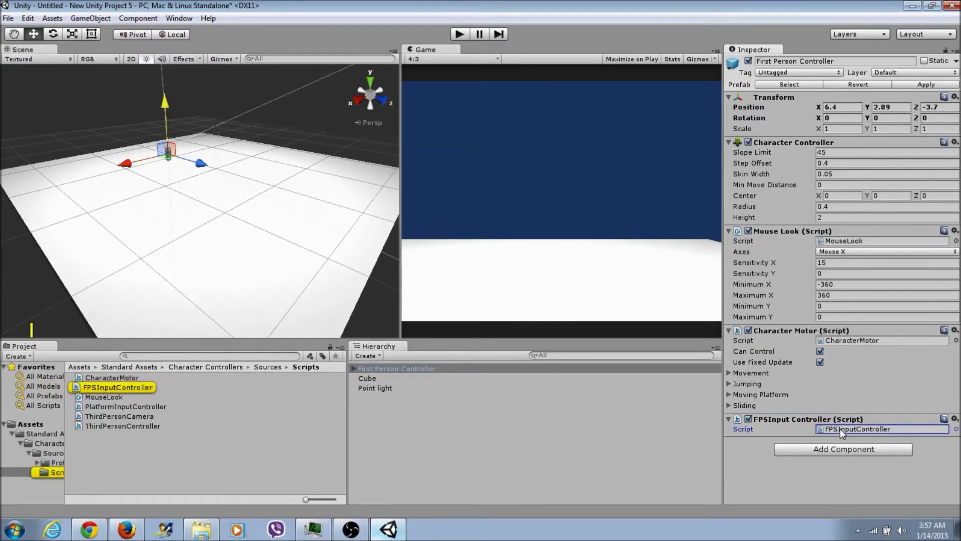
double_click(844, 430)
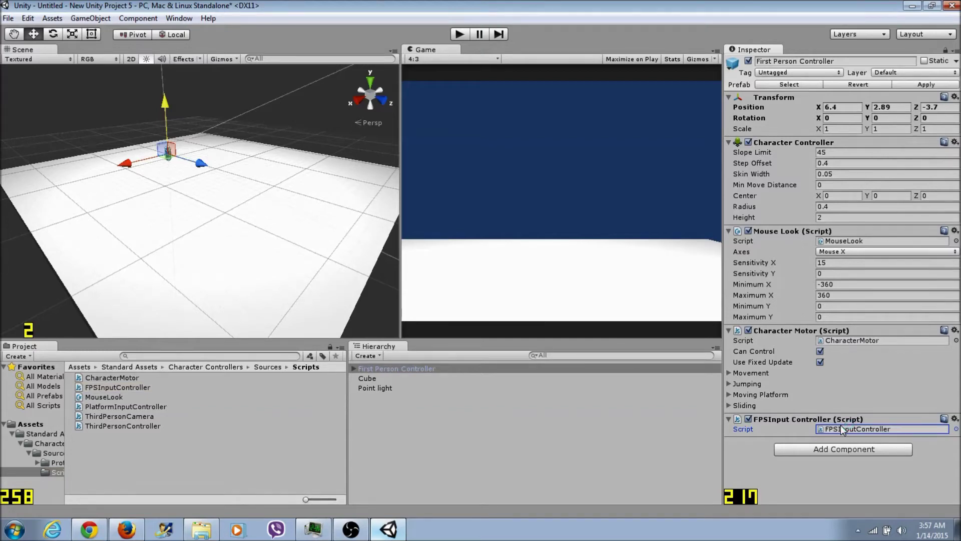
double_click(841, 429)
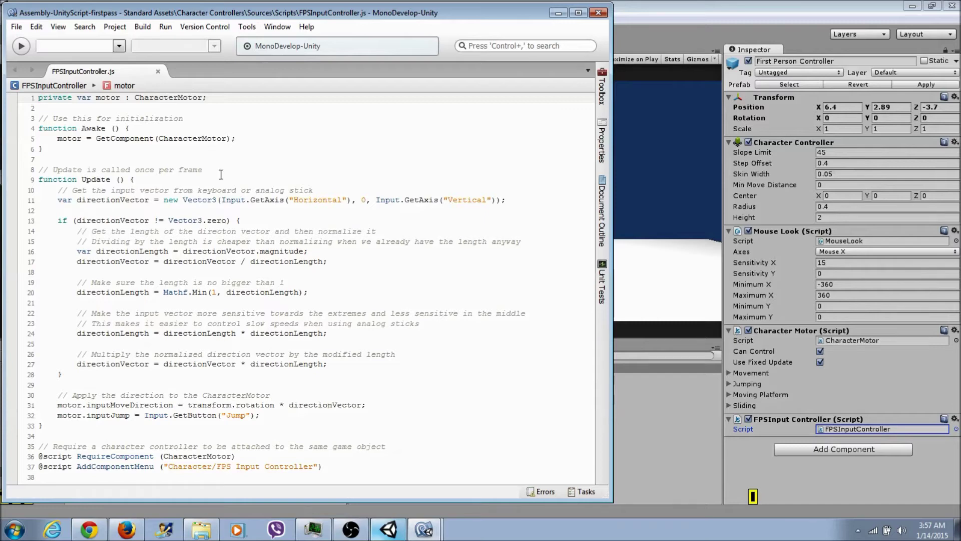
- Examine the Update function's movement code in FPSInputController.js and close the code editor
click(116, 201)
click(115, 211)
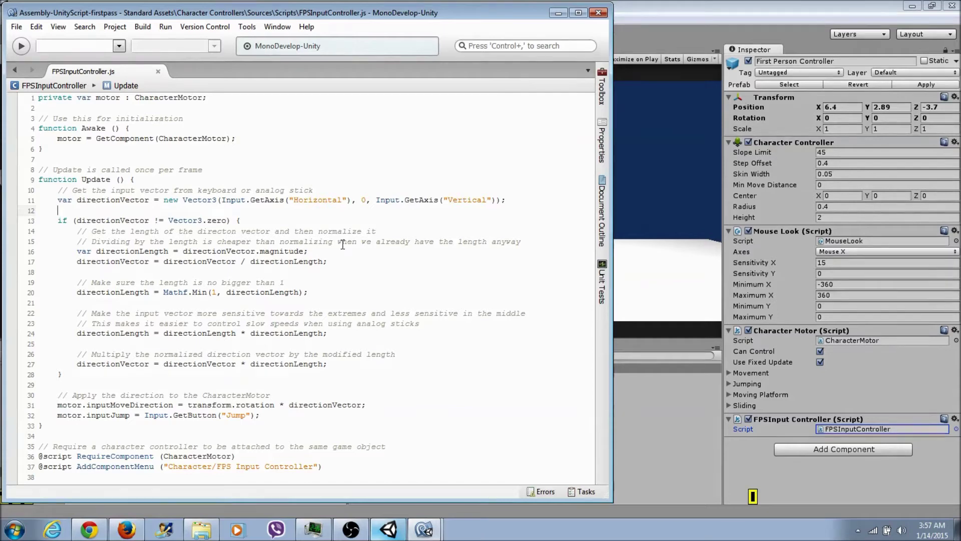
click(370, 271)
key(ctrl+Home)
click(599, 13)
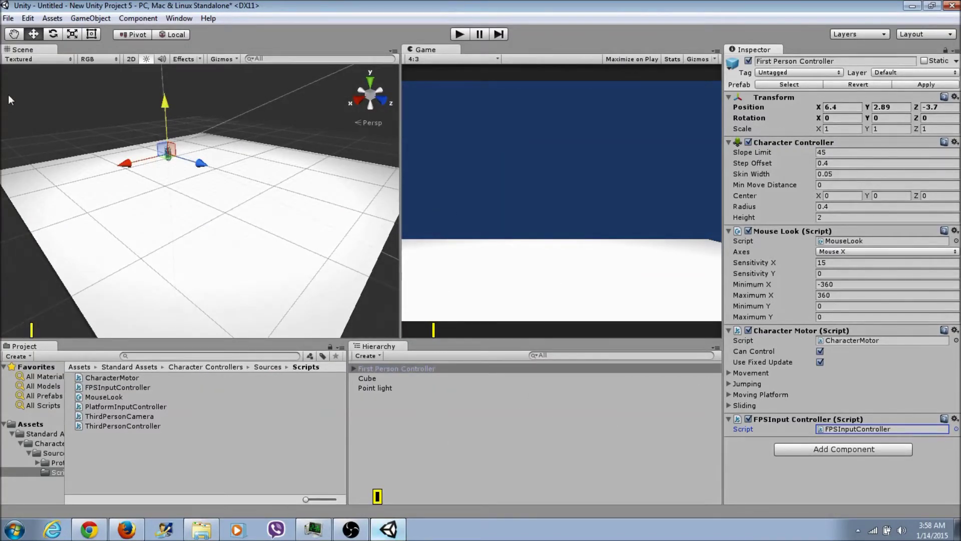
- Import the complete Skyboxes package into the project
click(48, 22)
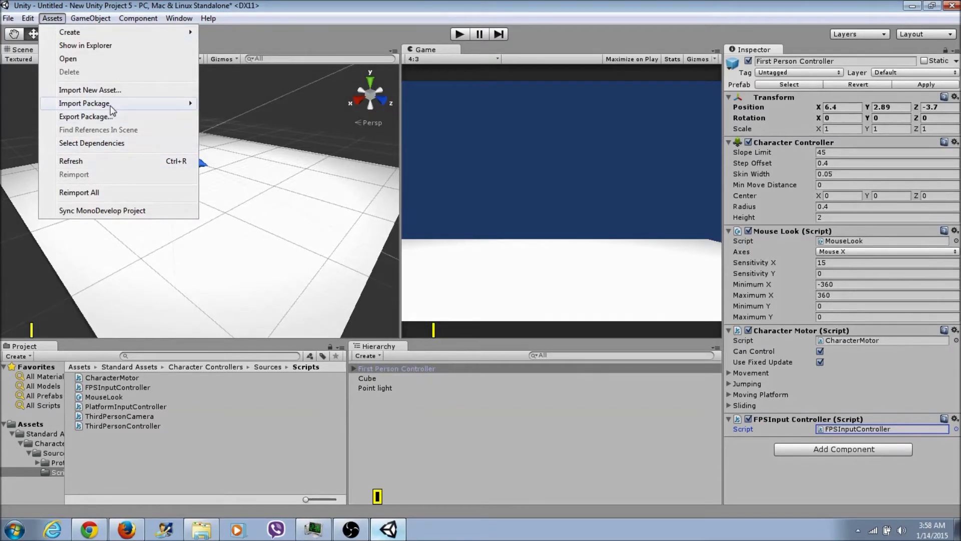
mouse_move(128, 105)
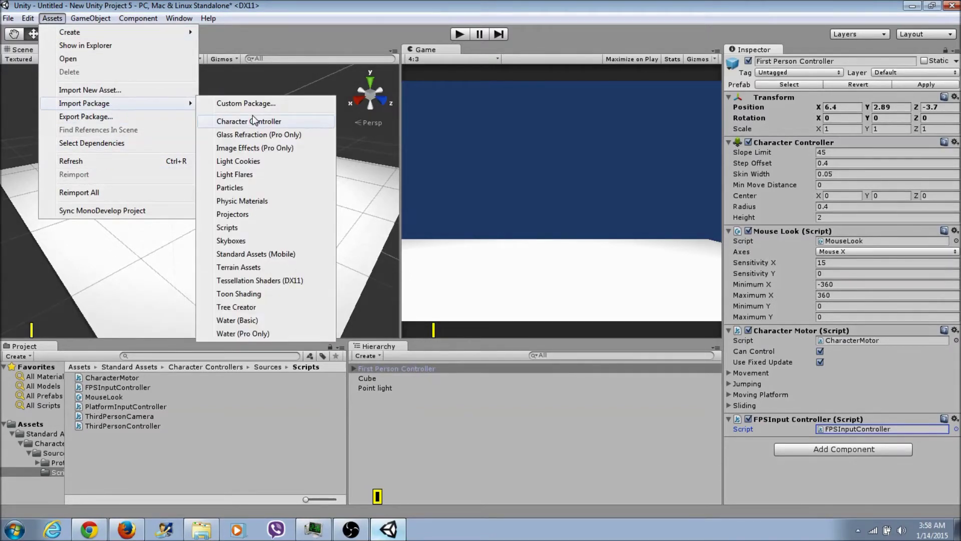
click(241, 241)
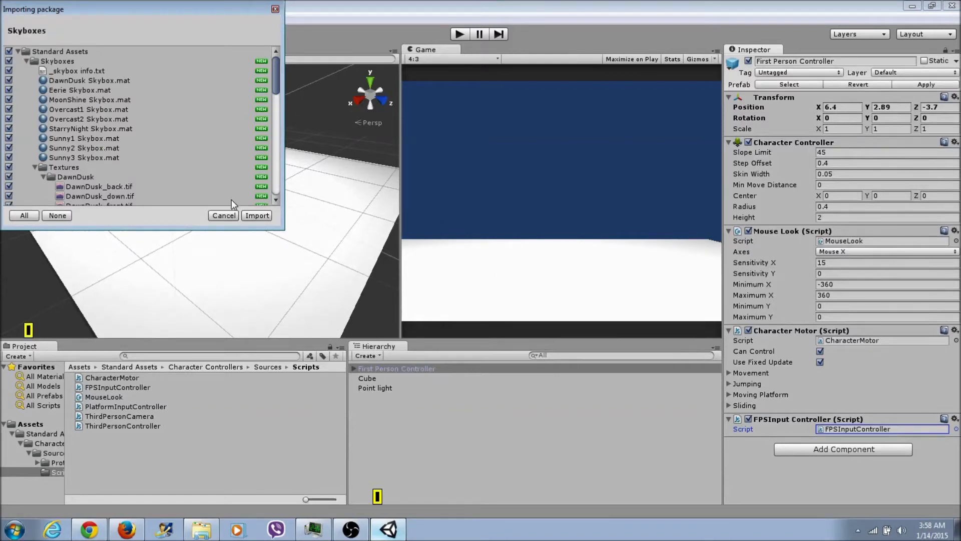
click(248, 215)
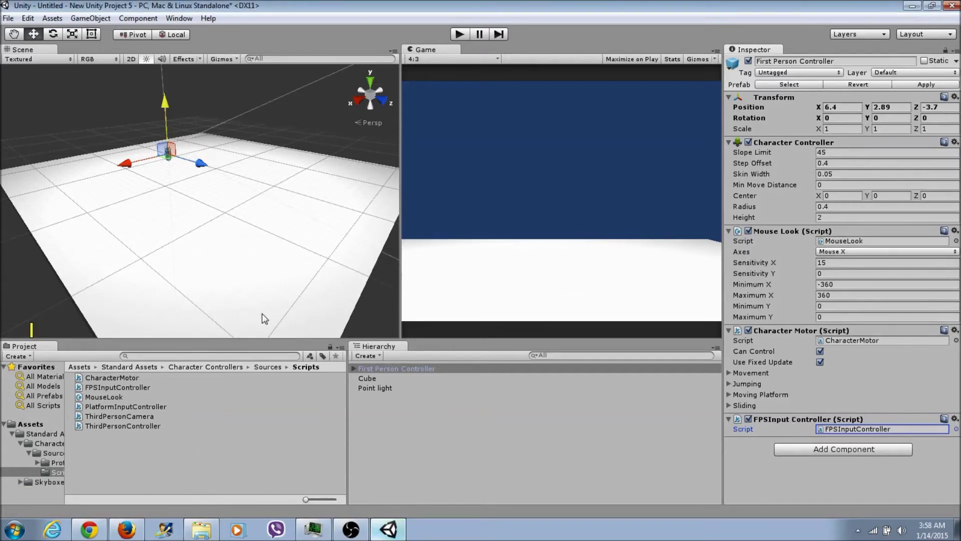
- Open the imported Skyboxes folder inside the project's Standard Assets
click(82, 367)
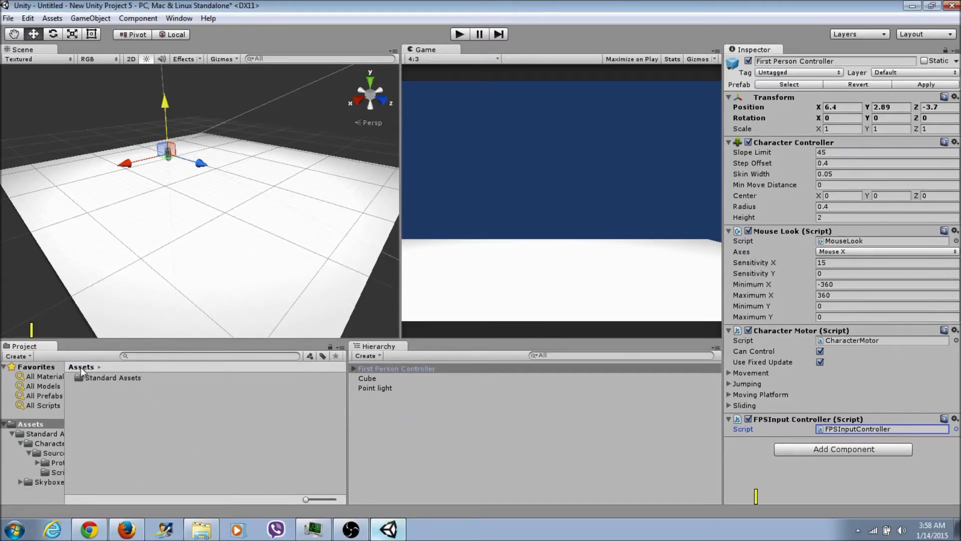
click(28, 424)
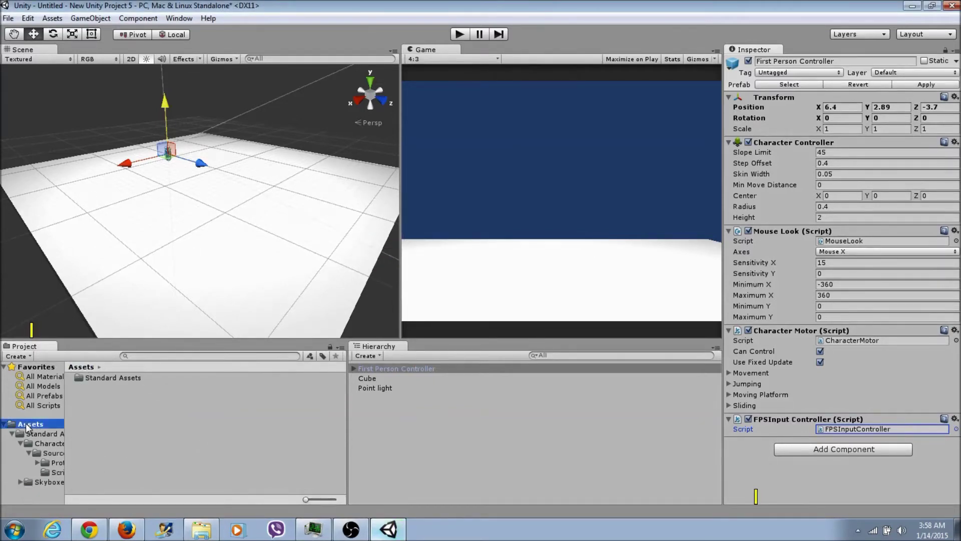
double_click(99, 384)
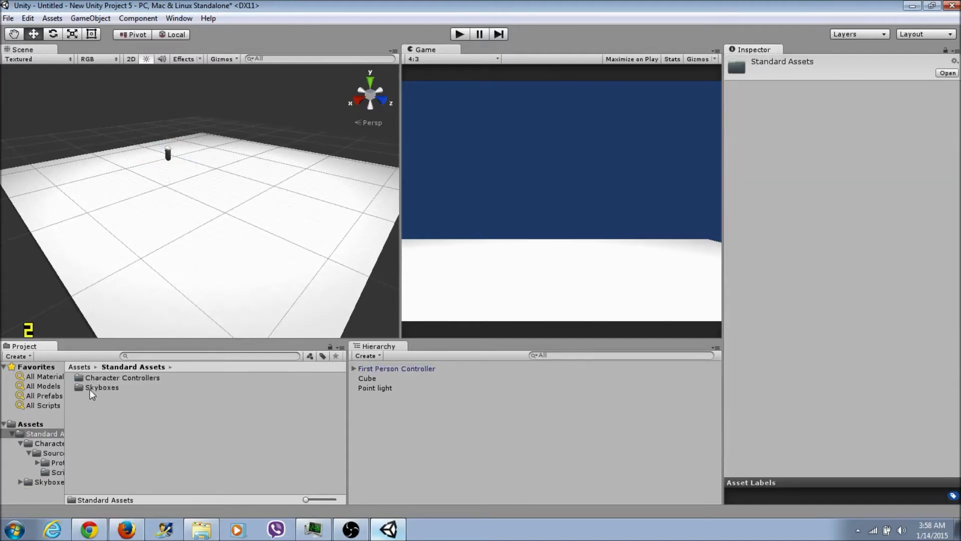
double_click(95, 387)
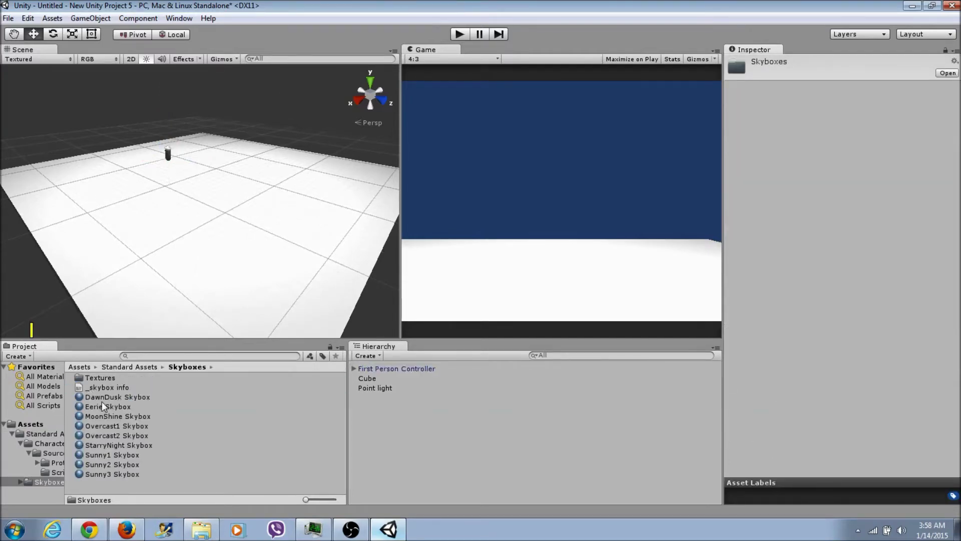
- Preview the imported skybox materials, including DawnDusk, Eerie, MoonShine, Overcast and Sunny, to compare their sky textures
click(104, 398)
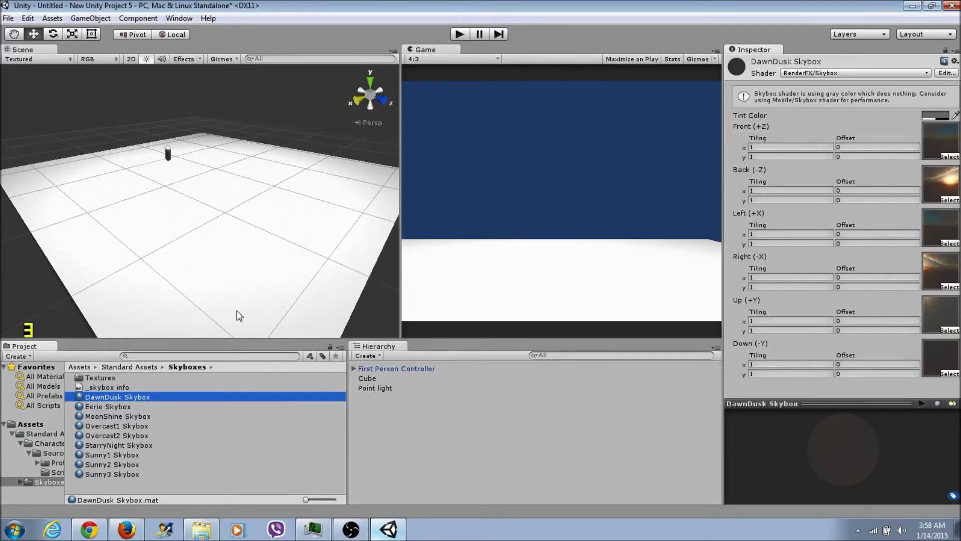
click(119, 407)
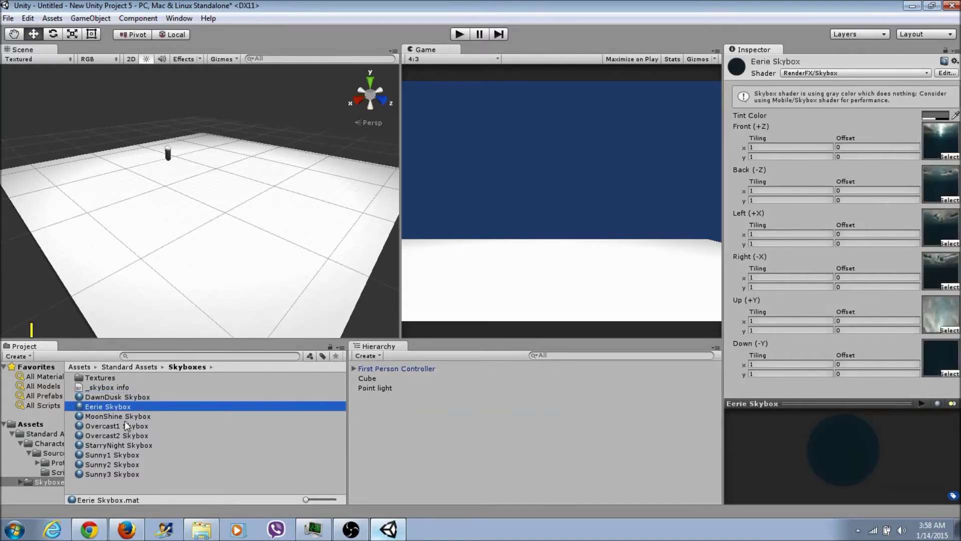
click(111, 418)
click(116, 426)
click(116, 437)
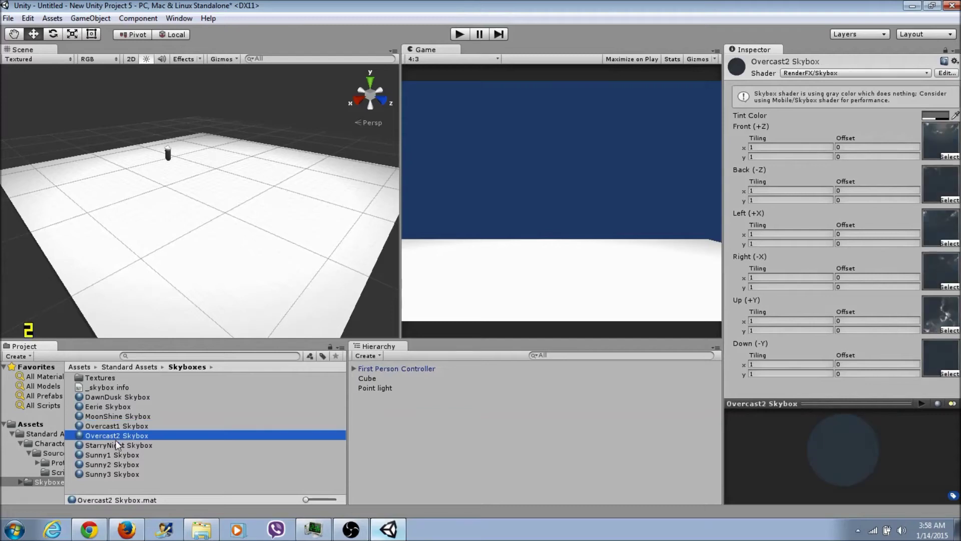
click(113, 453)
click(112, 463)
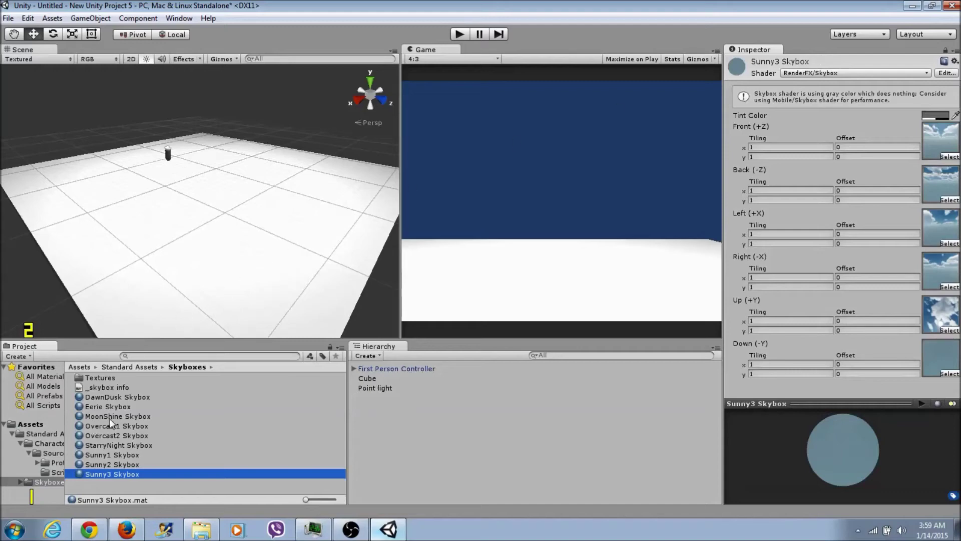
click(119, 396)
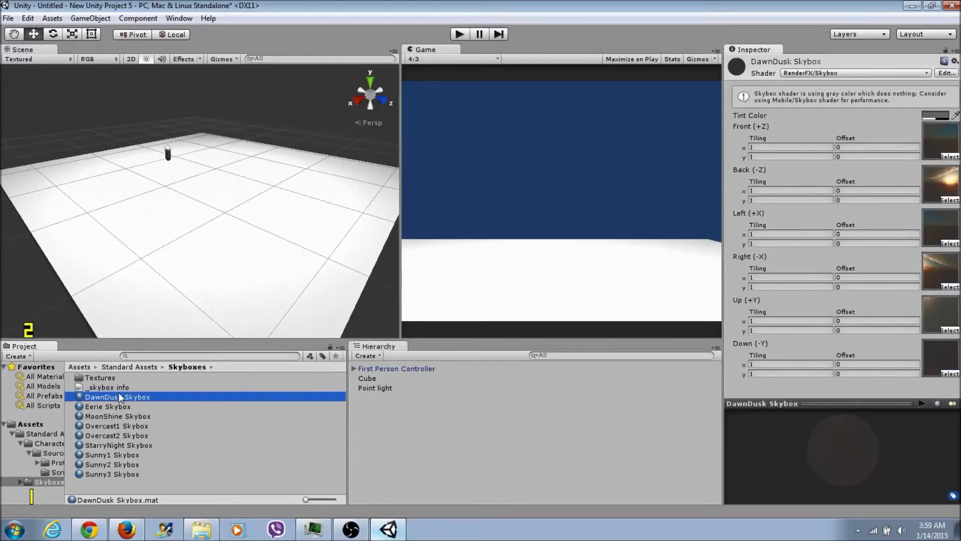
- Add a Skybox component to the First Person Controller's Main Camera and assign Sunny1 Skybox as its custom skybox
click(354, 369)
click(380, 388)
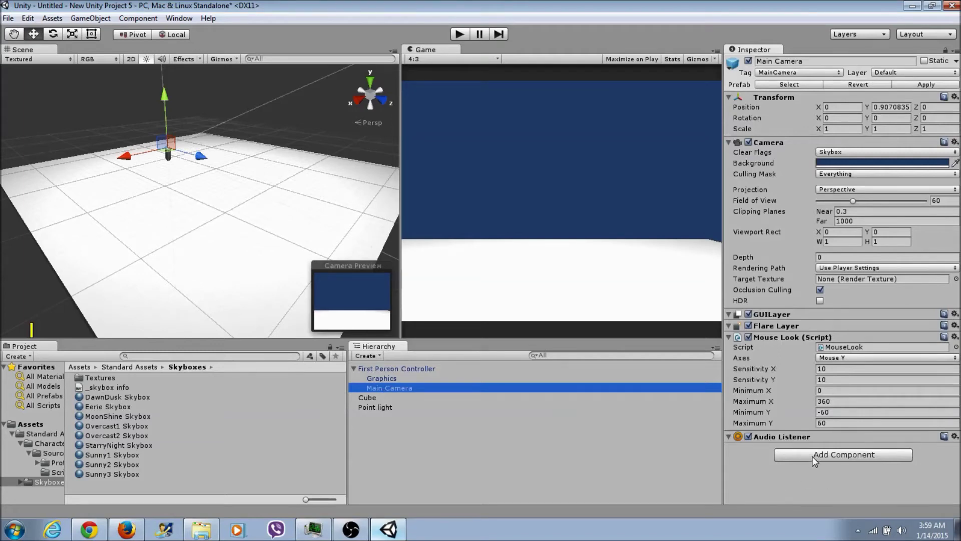
click(812, 456)
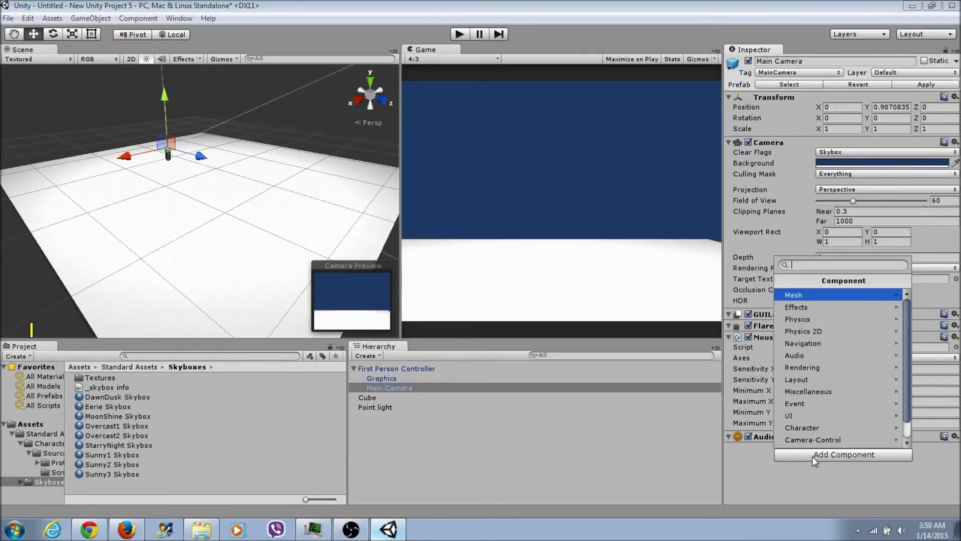
click(817, 365)
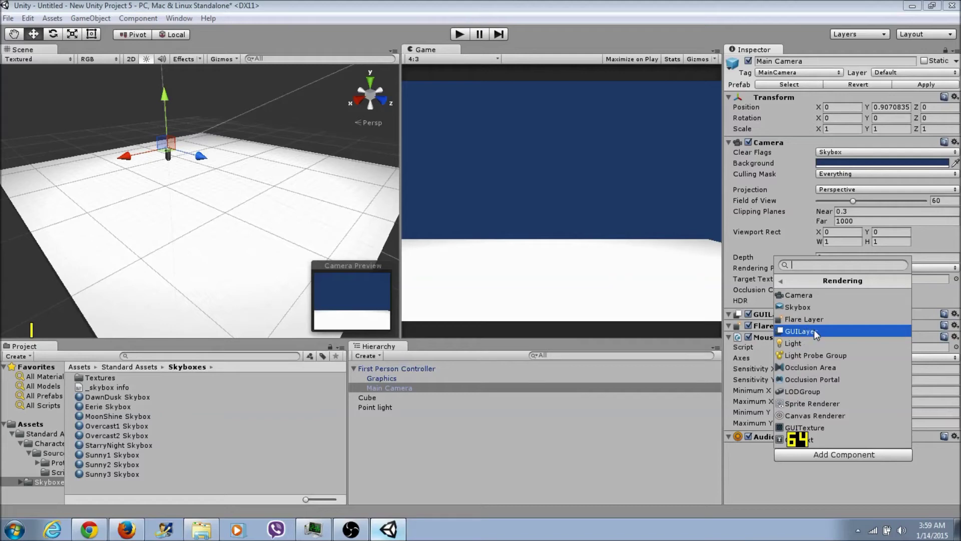
click(805, 308)
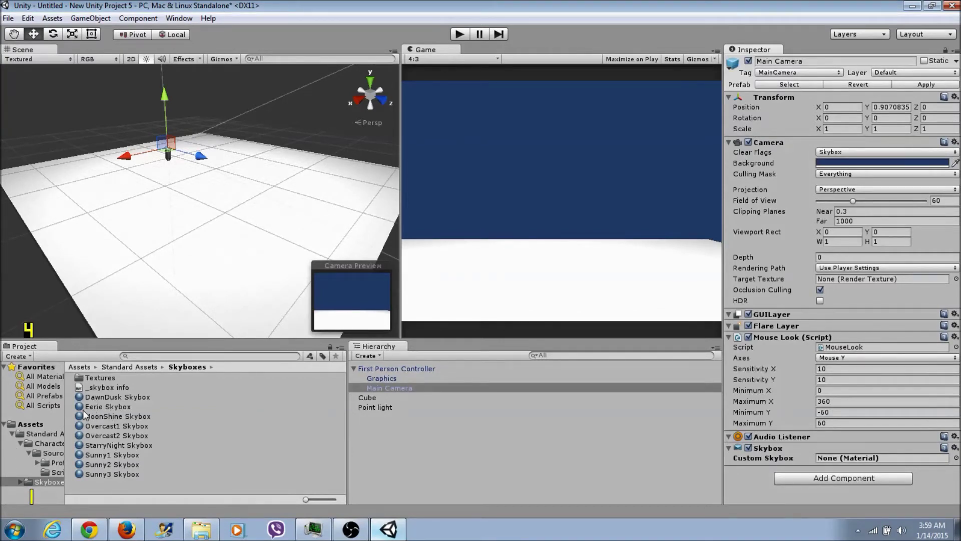
drag(82, 457, 855, 461)
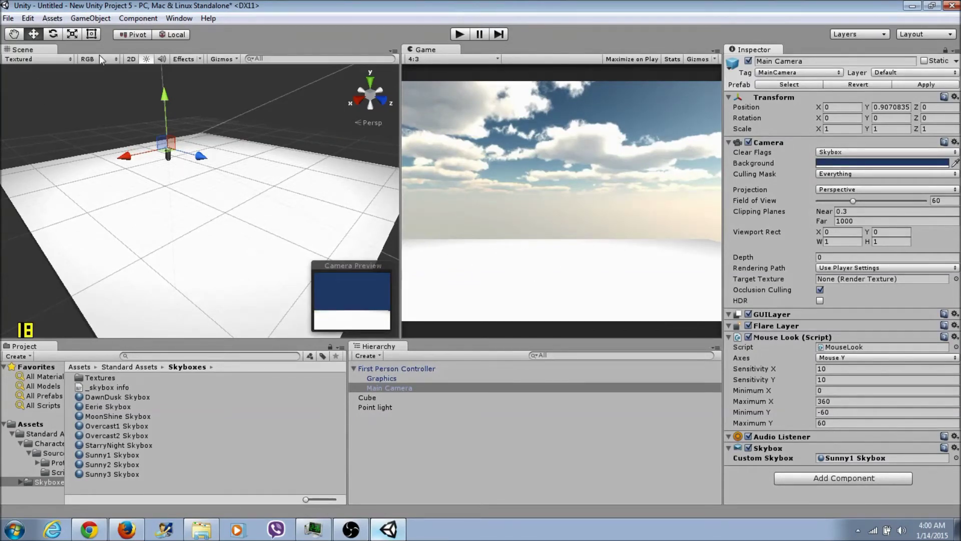
- Import the complete Terrain Assets package into the project
click(52, 18)
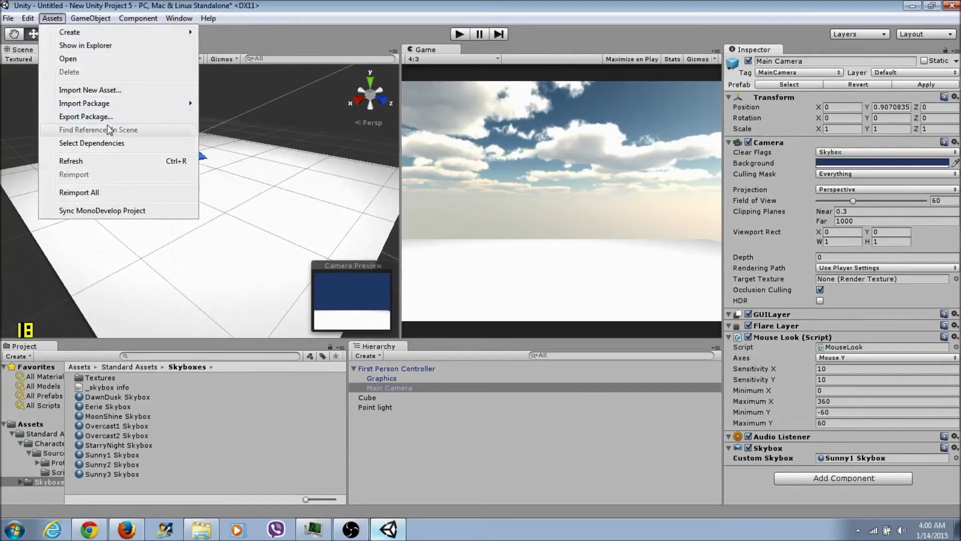
mouse_move(113, 102)
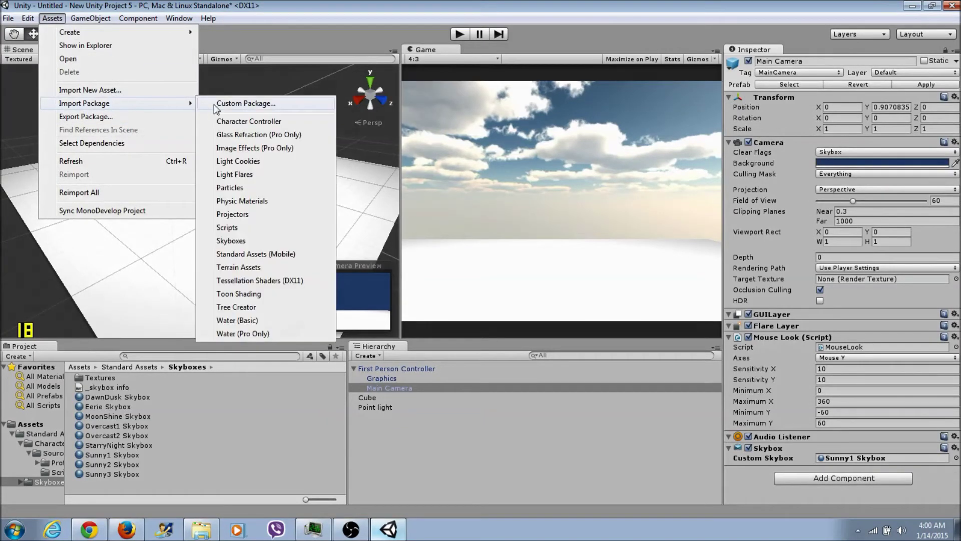
click(242, 270)
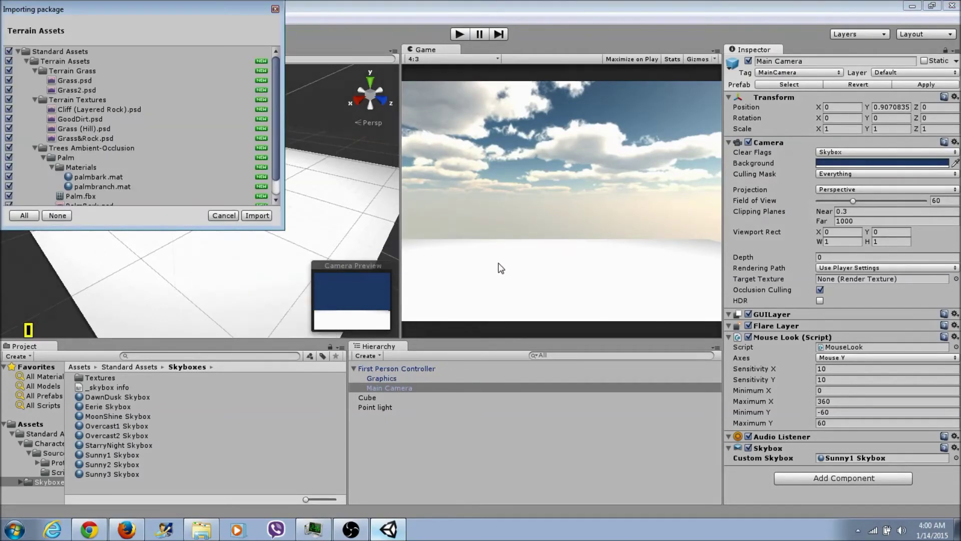
click(253, 219)
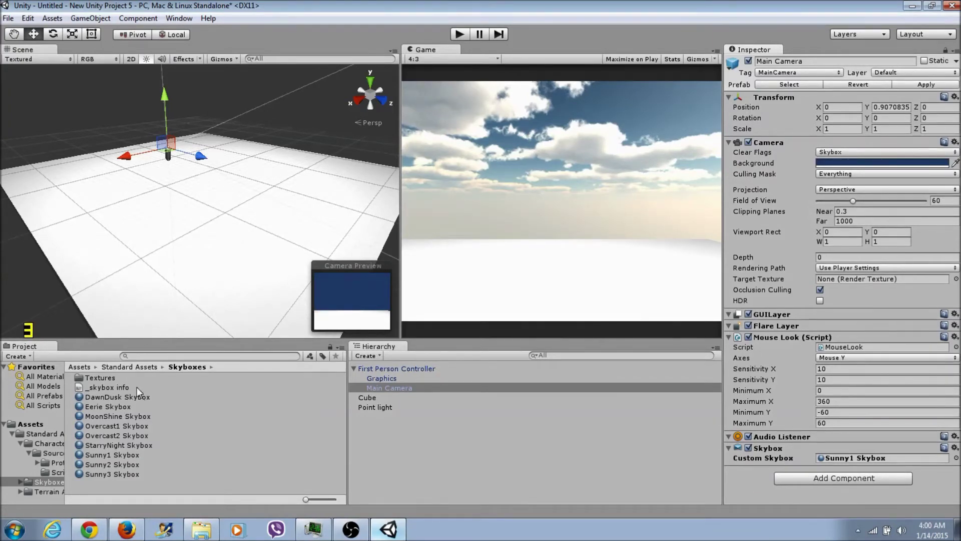
- Open the Terrain Textures folder within Terrain Assets and preview the Cliff (Layered Rock) texture
click(82, 368)
double_click(84, 377)
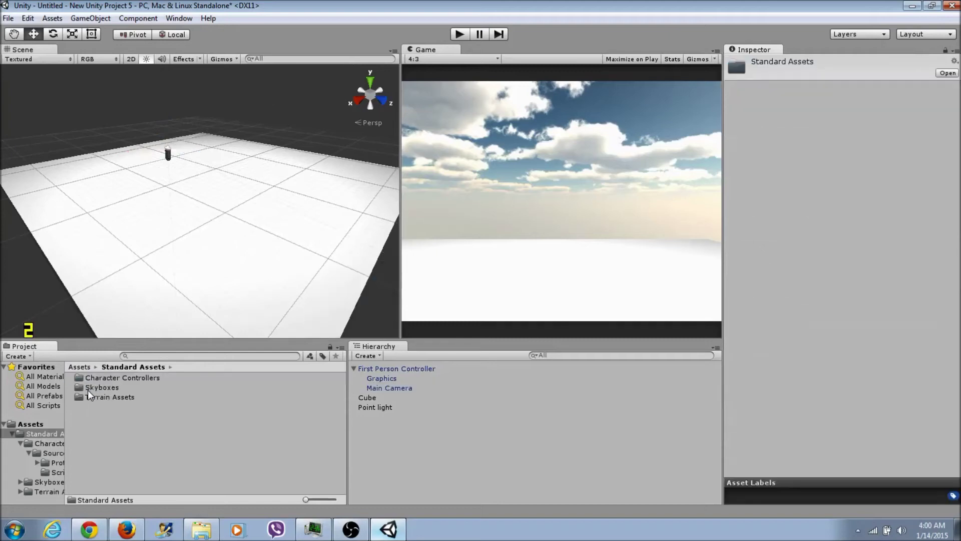
double_click(95, 396)
double_click(83, 389)
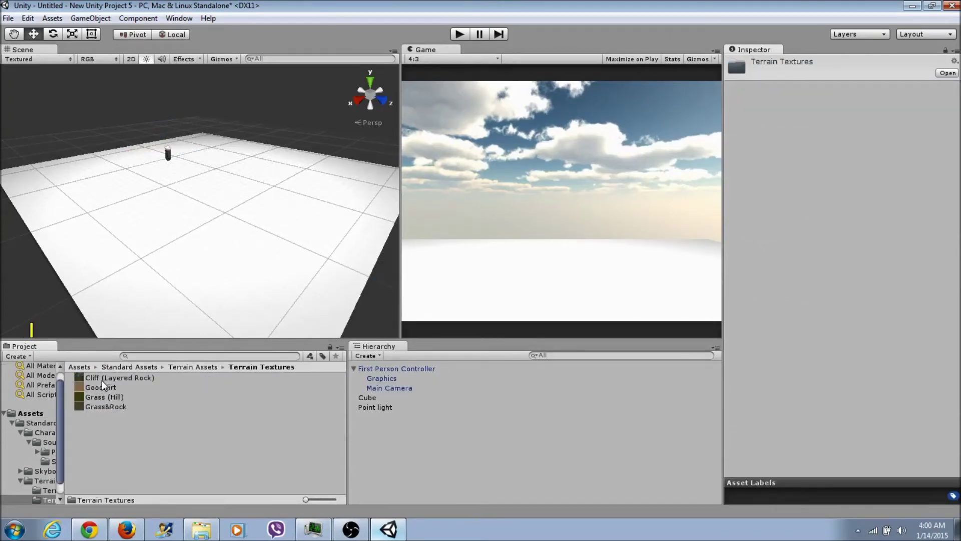
click(98, 377)
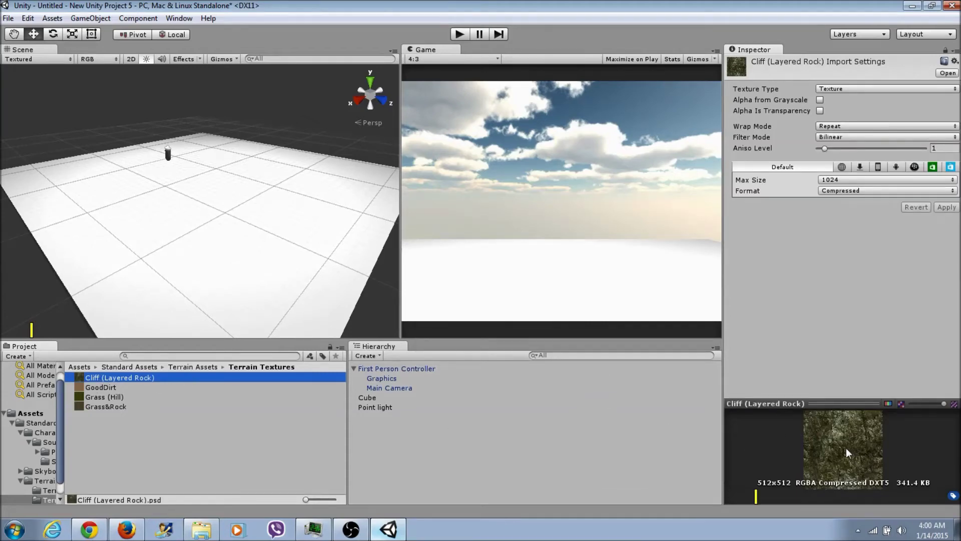
- Preview the GoodDirt, Grass (Hill) and Grass&Rock terrain textures to compare them
click(105, 387)
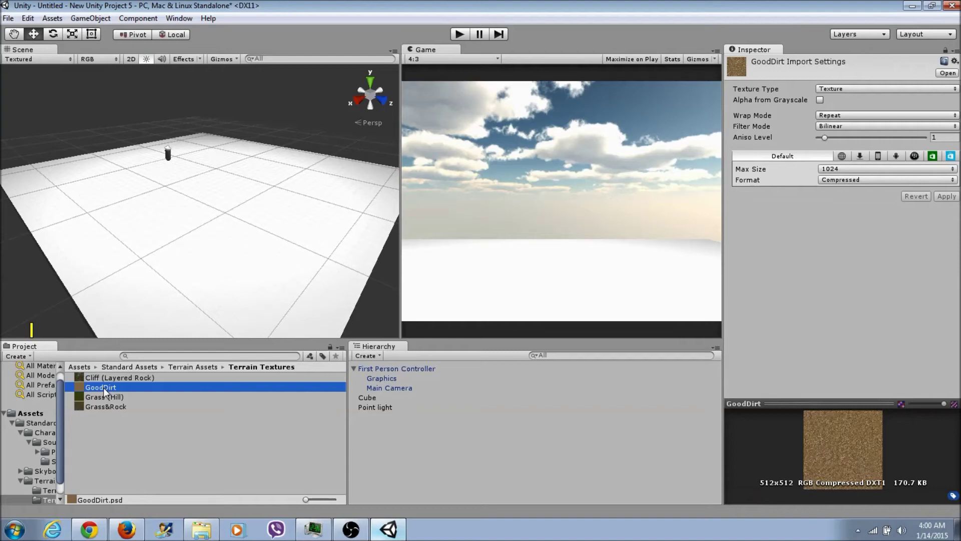
click(105, 399)
click(107, 408)
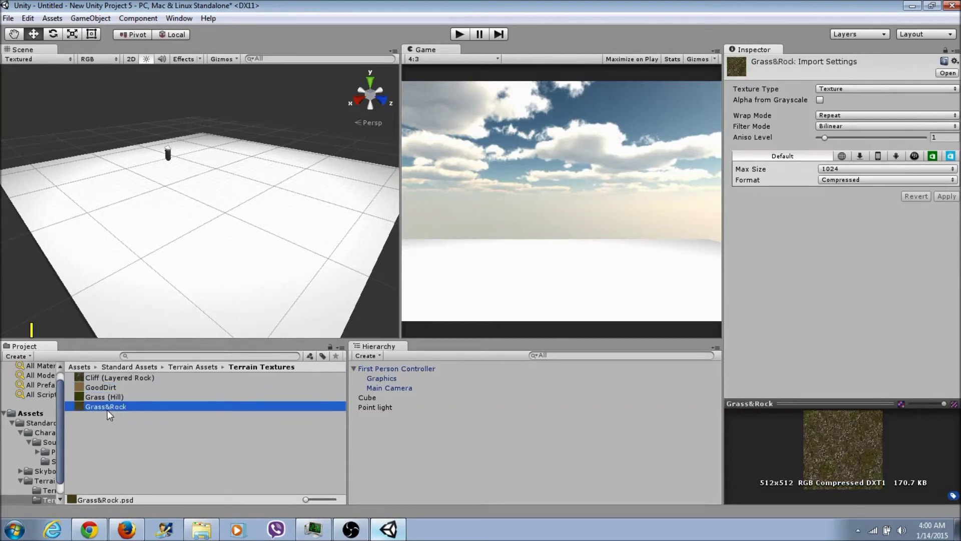
click(103, 398)
- Apply the Grass&Rock texture to the ground slab and view the slab from a lower angle
click(104, 407)
click(135, 328)
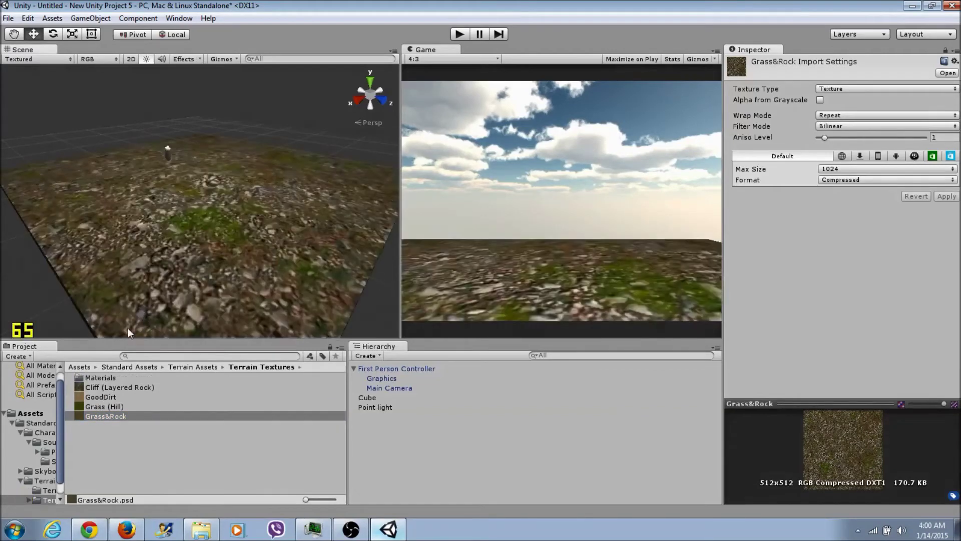
middle_drag(195, 268, 215, 166)
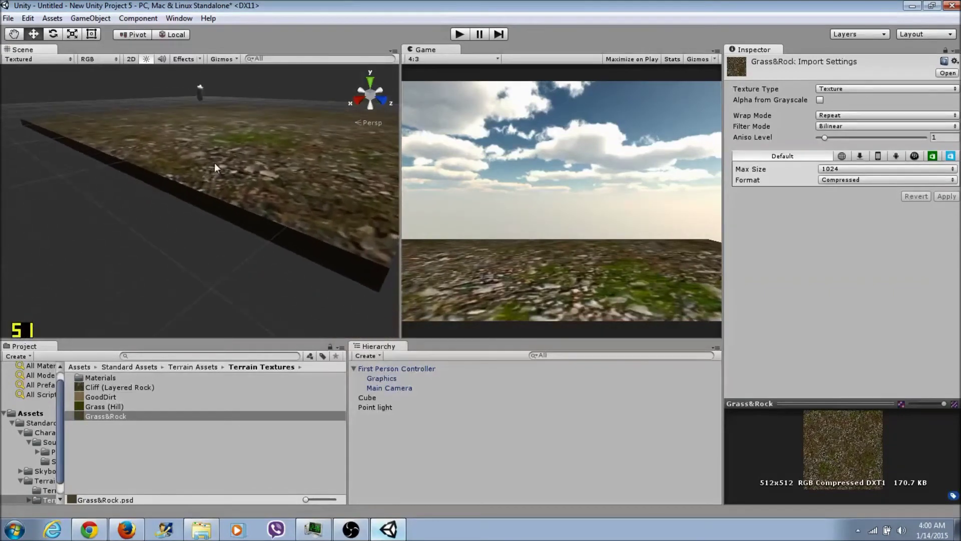
- Lower the First Person Controller closer to the surface of the ground slab
click(198, 89)
drag(199, 73, 199, 92)
click(226, 166)
middle_drag(227, 167, 317, 219)
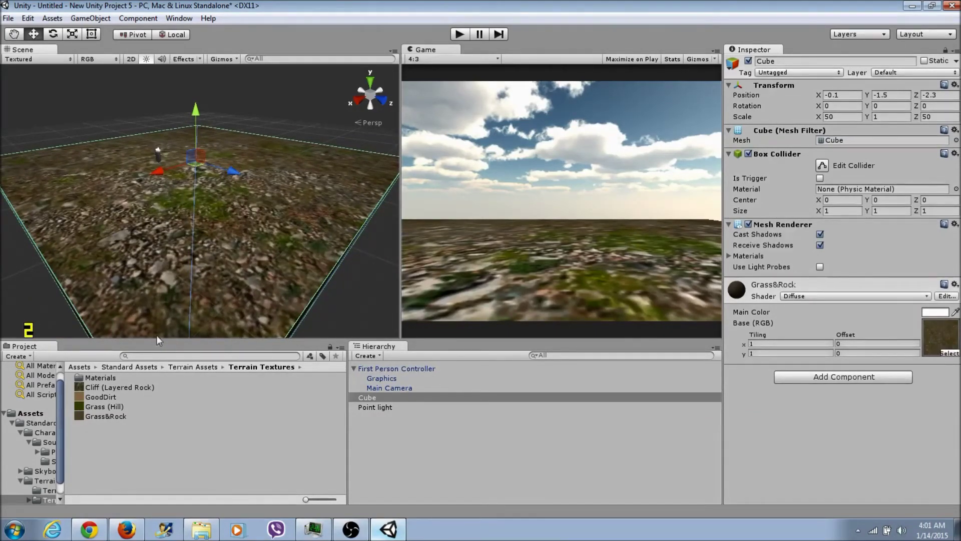
- Open the Palm folder inside Trees Ambient-Occlusion in the Terrain Assets
click(99, 381)
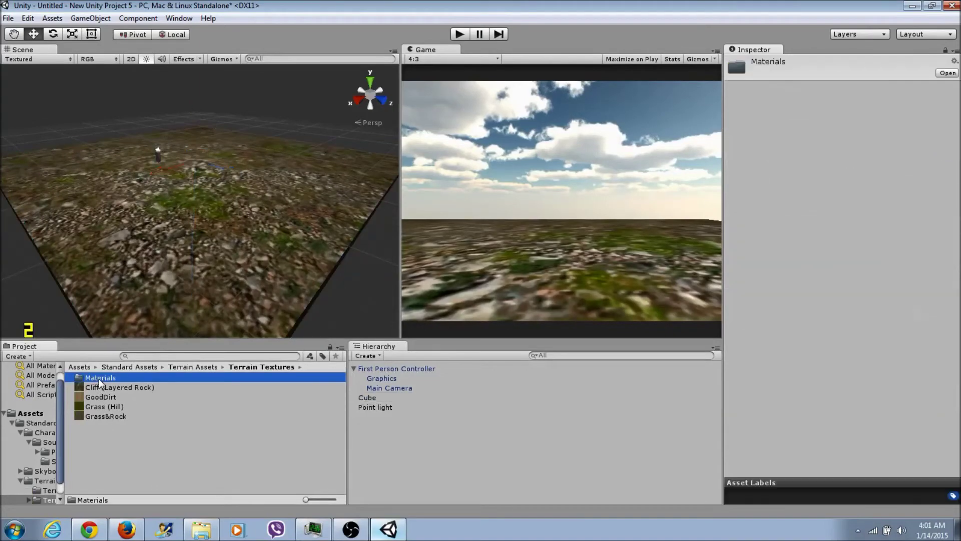
key(BackSpace)
key(BackSpace)
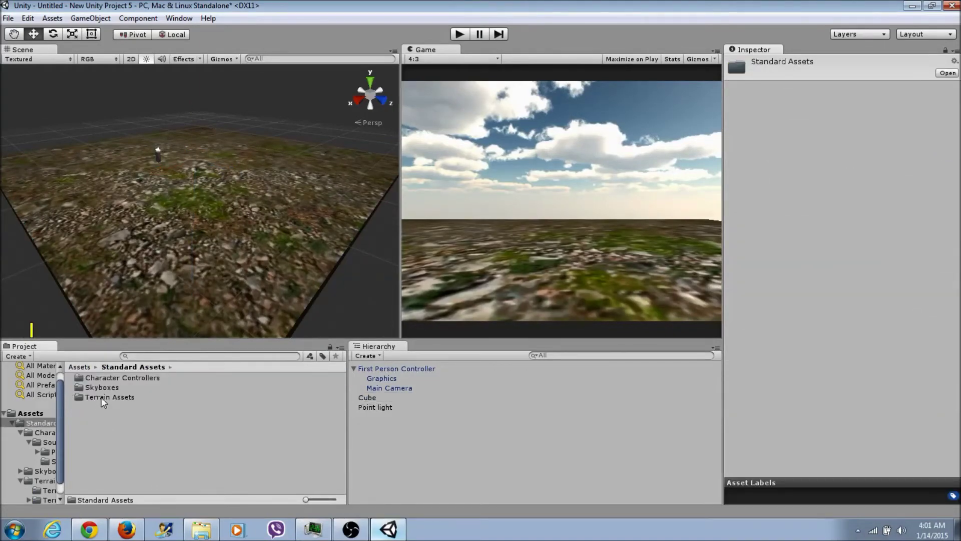
double_click(97, 396)
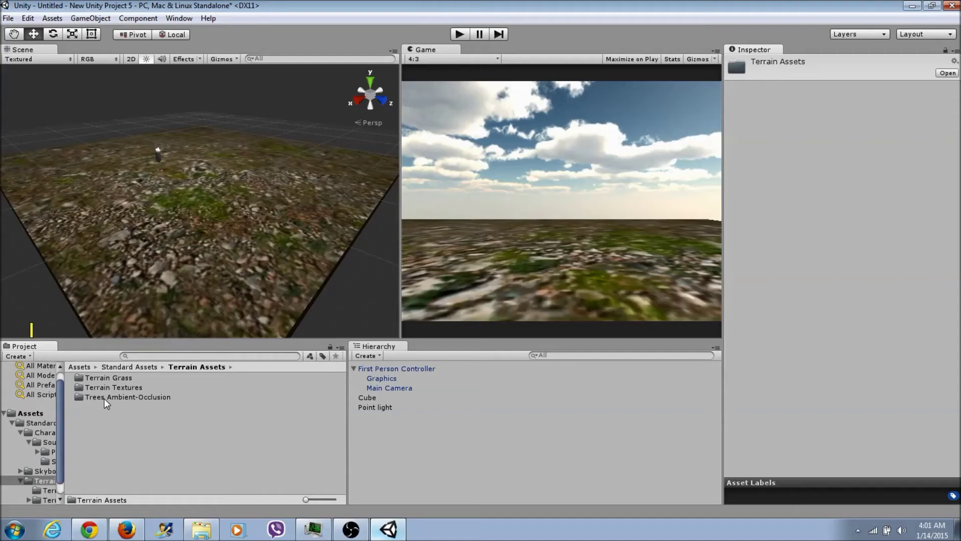
click(104, 398)
double_click(103, 399)
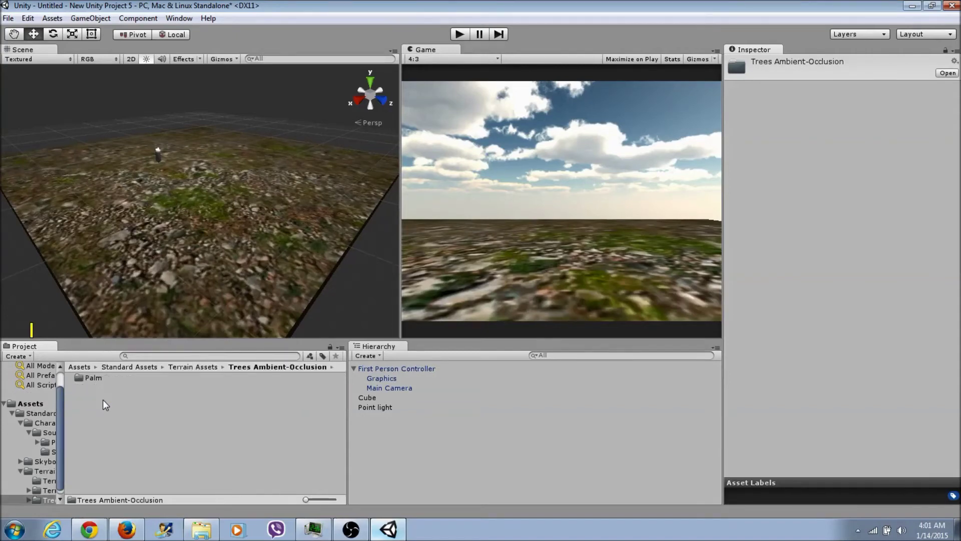
double_click(88, 377)
- Place two Palm models on the ground slab, one on either side of the First Person Controller
click(90, 388)
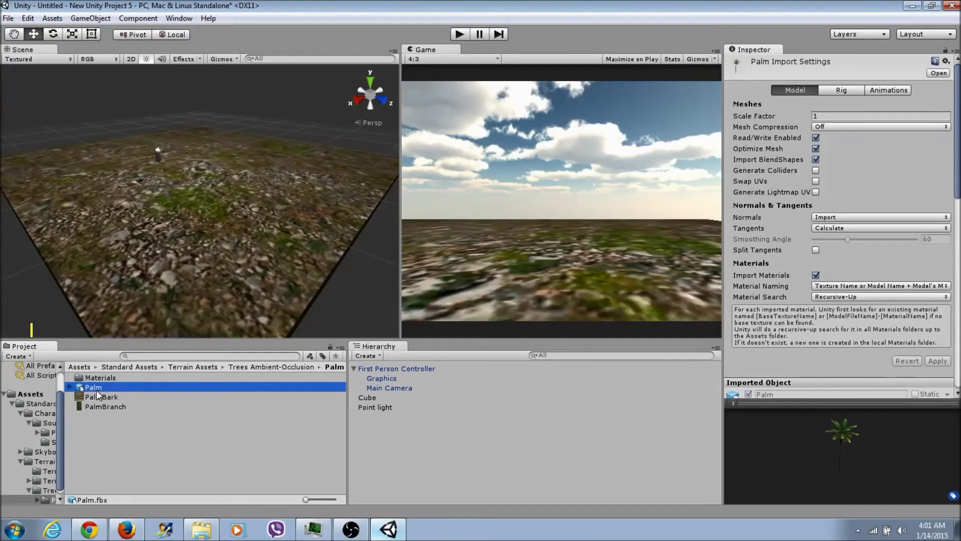
drag(98, 390, 259, 167)
drag(96, 389, 80, 185)
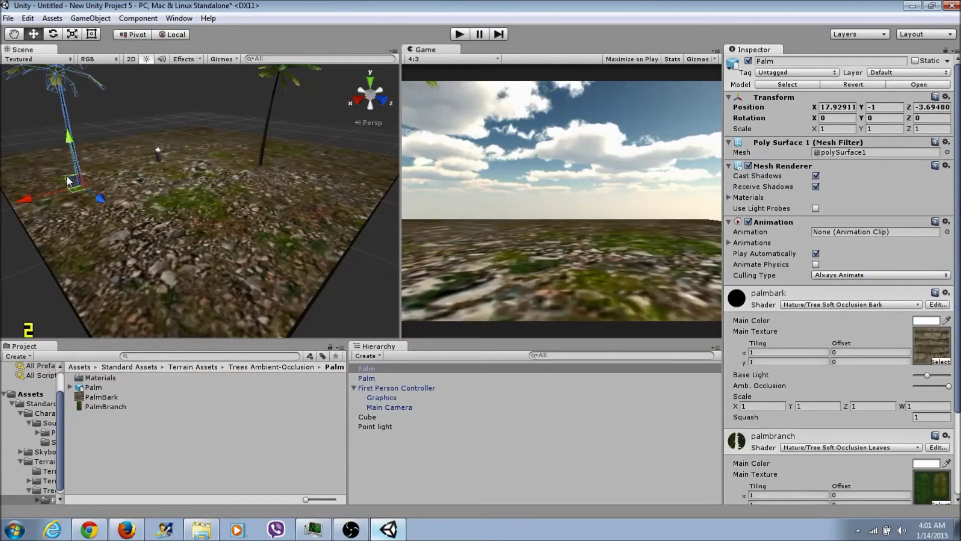
click(166, 265)
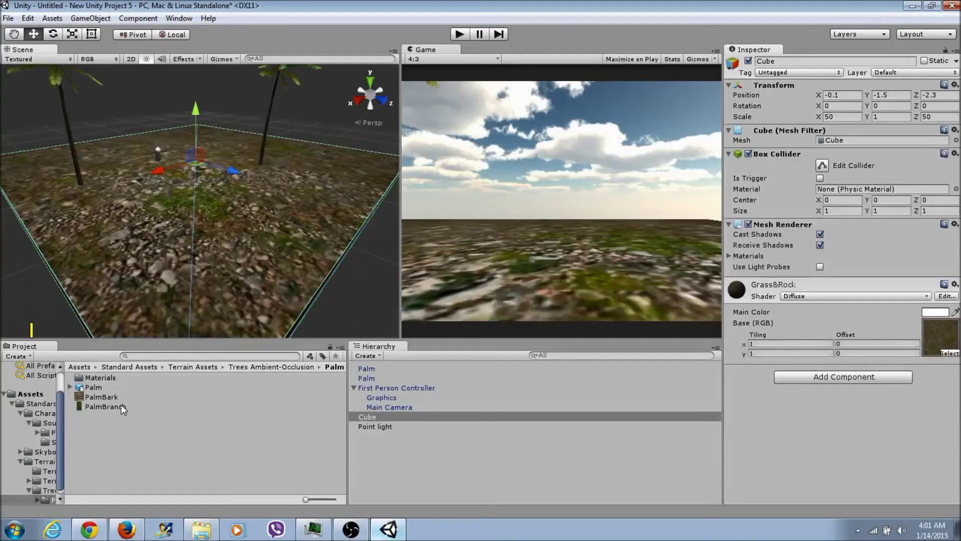
- Add a cylinder to the scene and raise it above the ground slab to a Y position of about 1.22
click(90, 18)
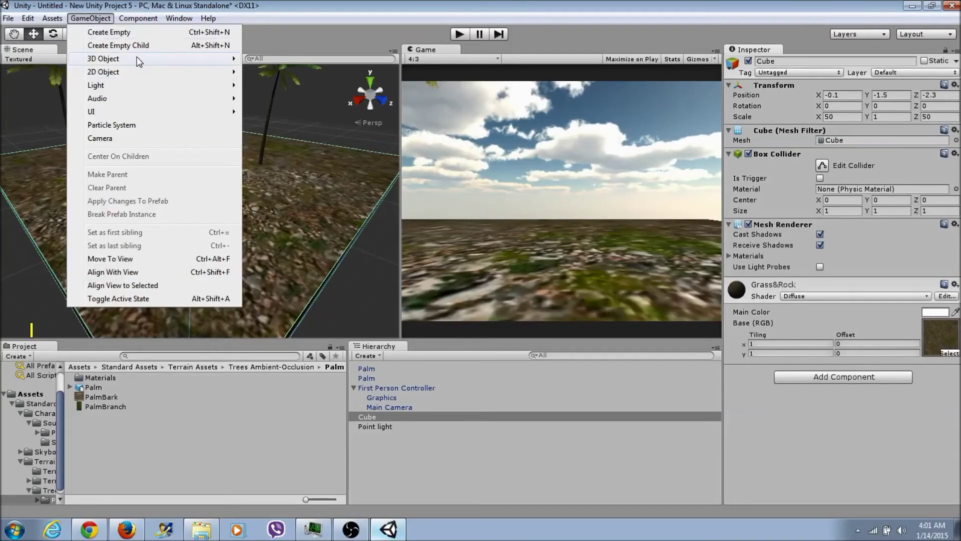
mouse_move(155, 59)
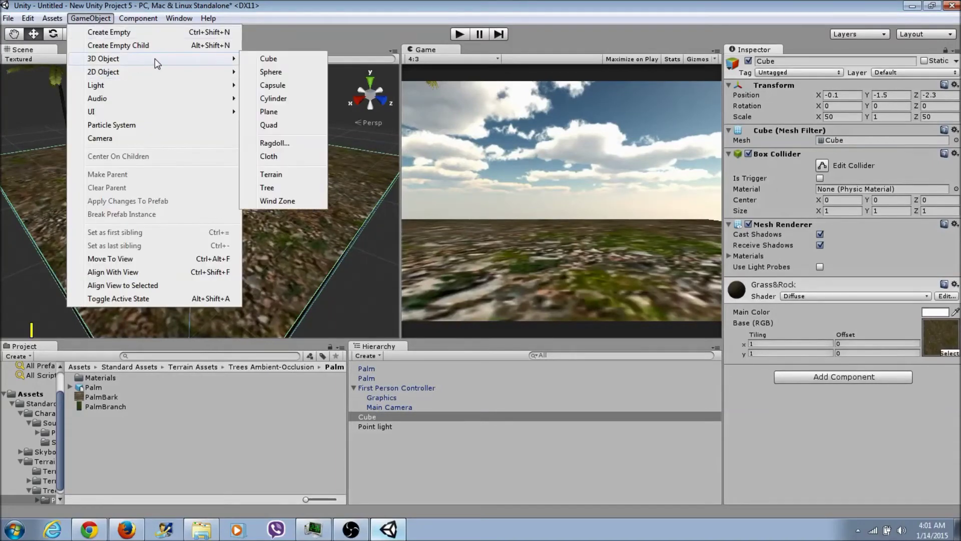
click(286, 100)
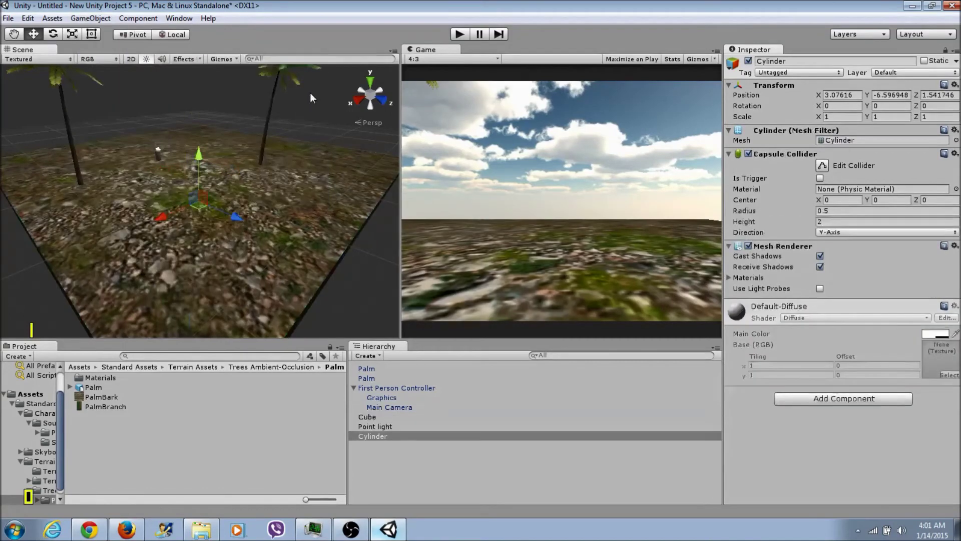
click(203, 170)
click(198, 194)
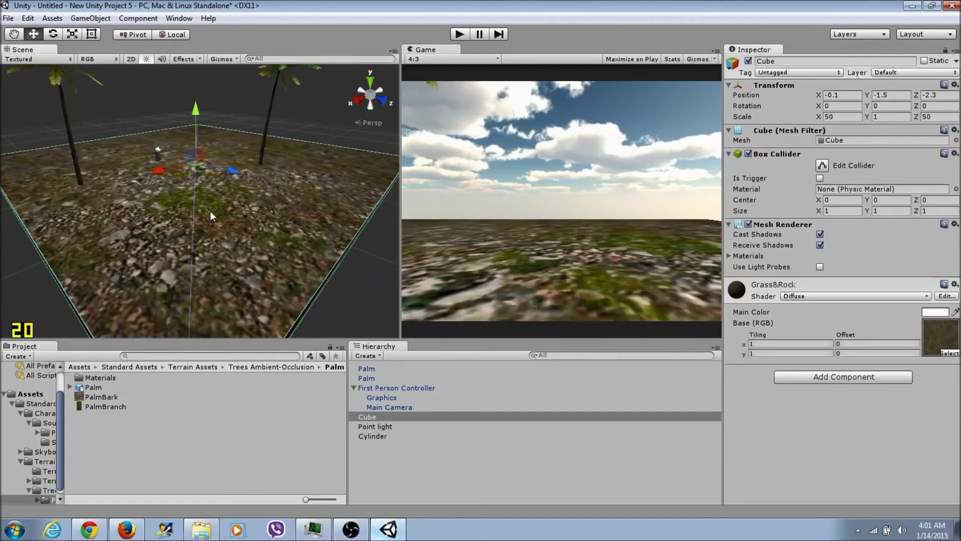
click(377, 436)
drag(197, 159, 202, 116)
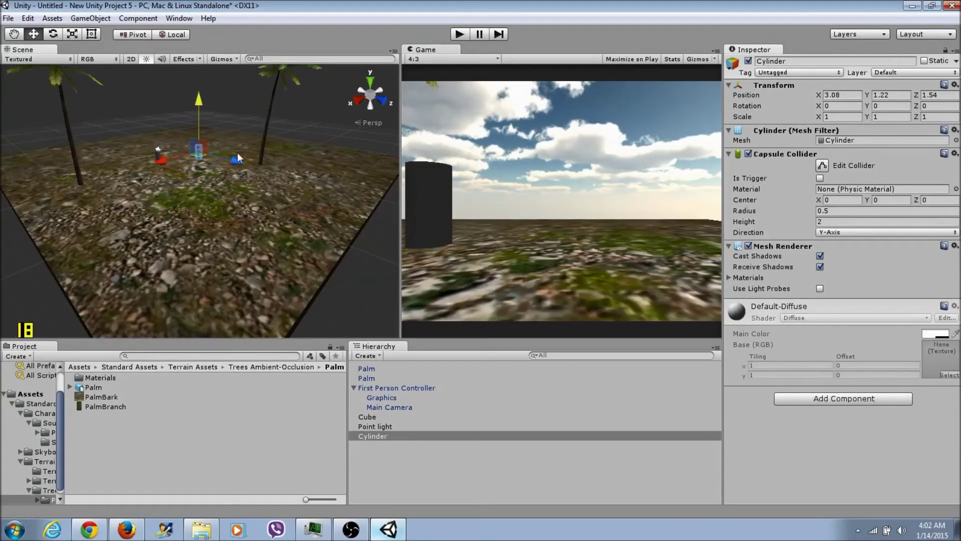
- Set the cylinder's X and Z scale to 4 and lower it to a Y position of about -0.1
click(835, 117)
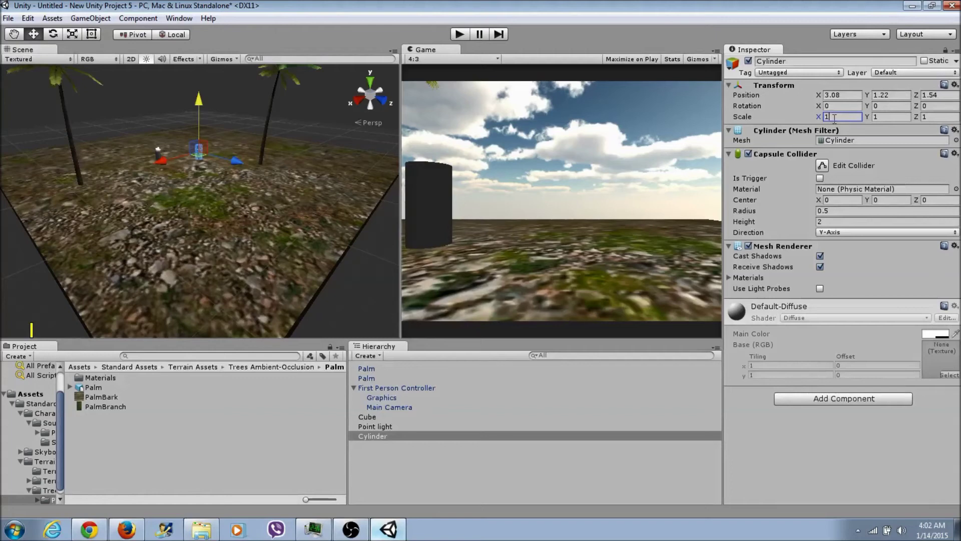
key(BackSpace)
text(4)
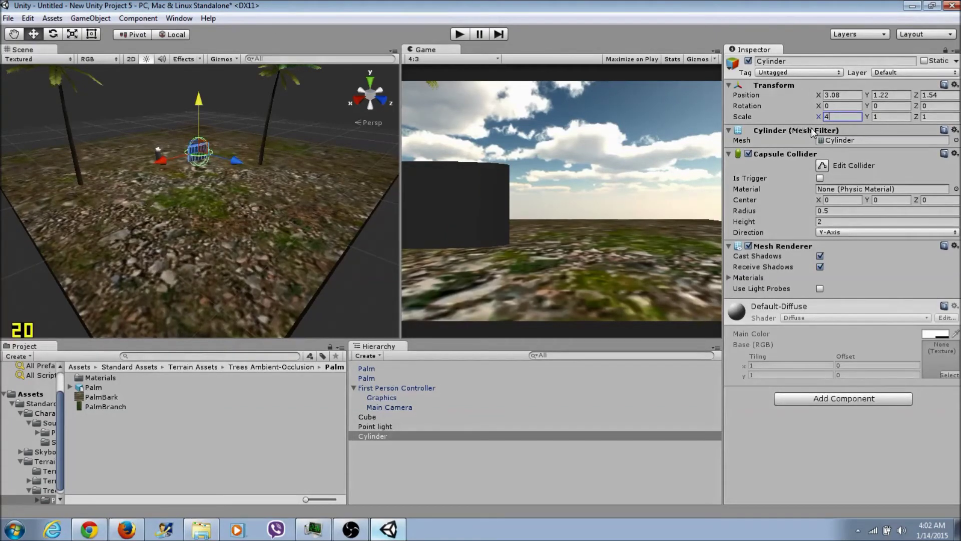
click(918, 115)
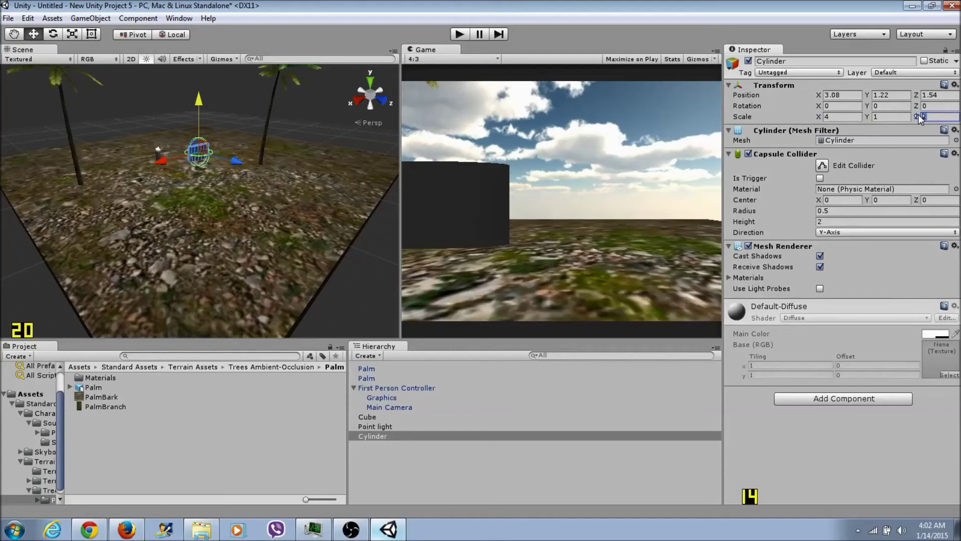
drag(200, 137, 216, 143)
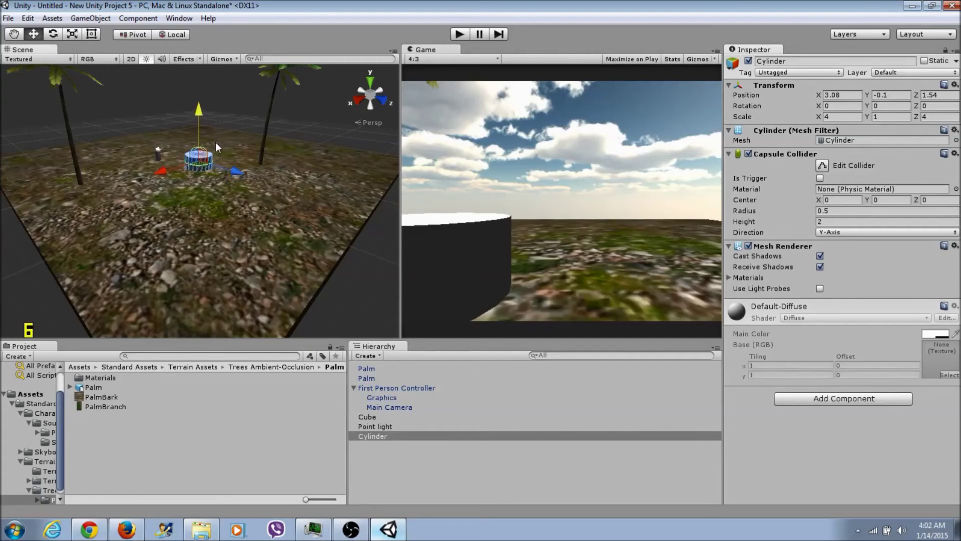
- Apply the Cliff (Layered Rock) texture from the Terrain Textures folder to the cylinder
click(104, 396)
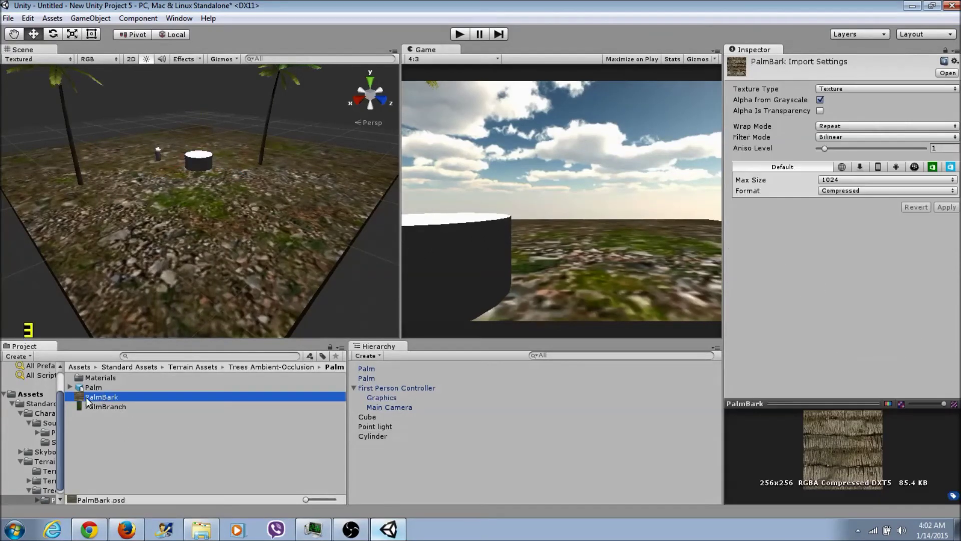
double_click(103, 379)
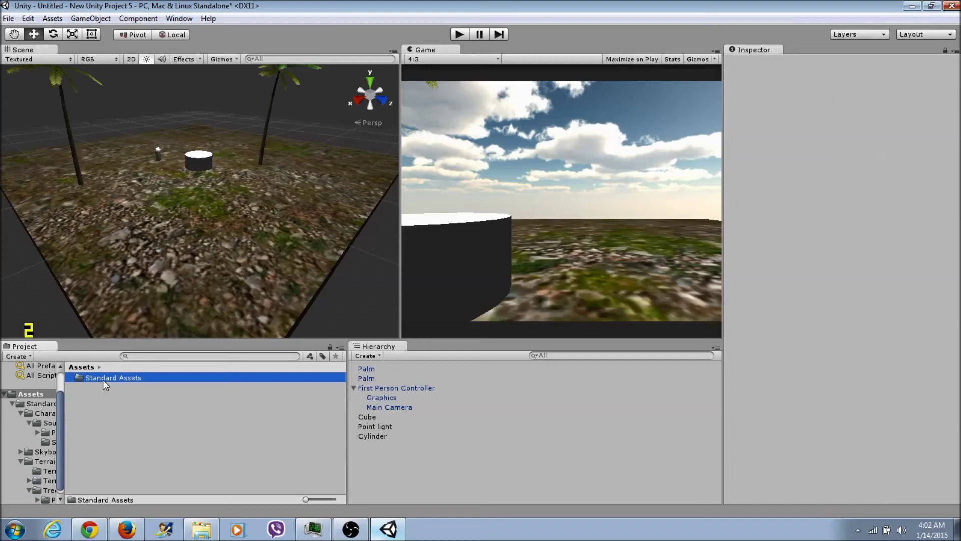
double_click(101, 395)
double_click(114, 387)
drag(110, 388, 203, 161)
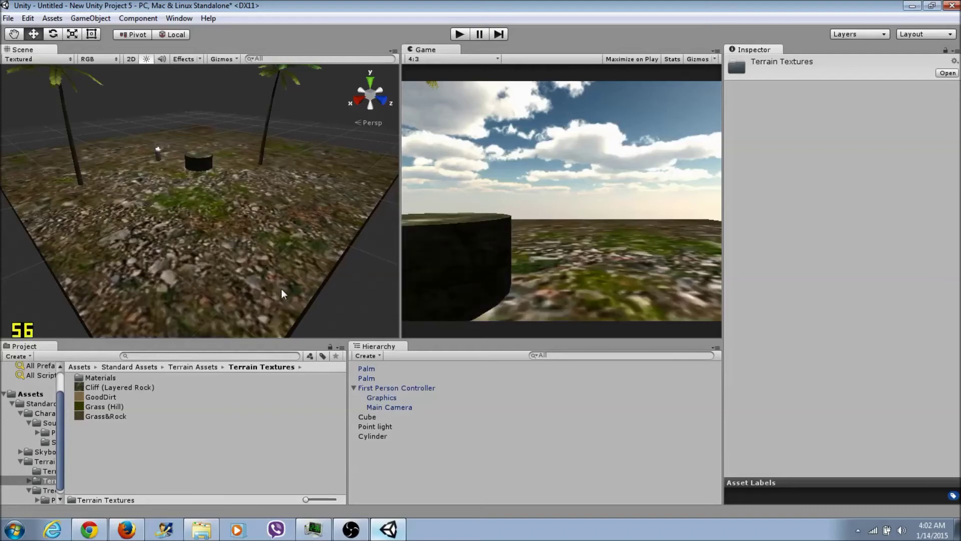
- Shift the ground slab to a position of about Y -1.6 and Z -2.7
scroll(157, 251, down, 2)
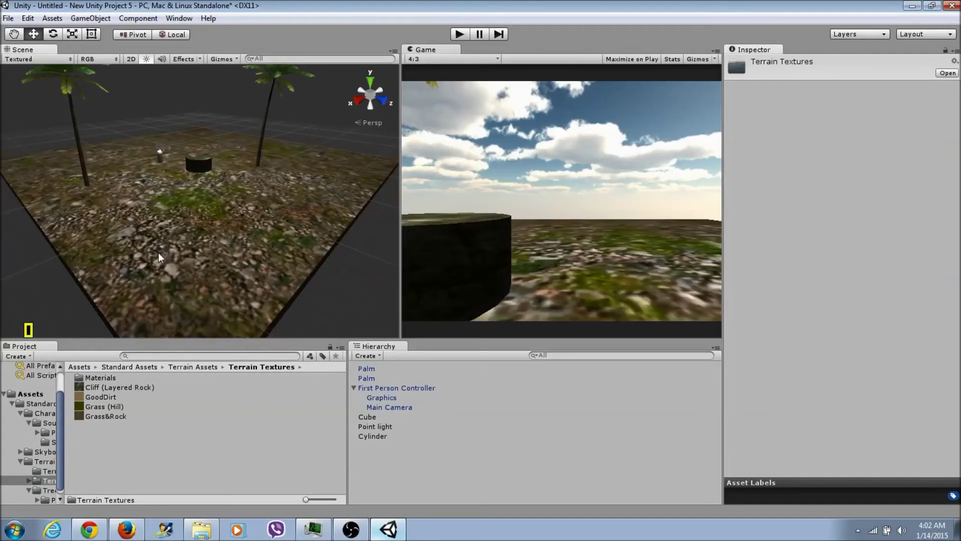
scroll(158, 252, down, 3)
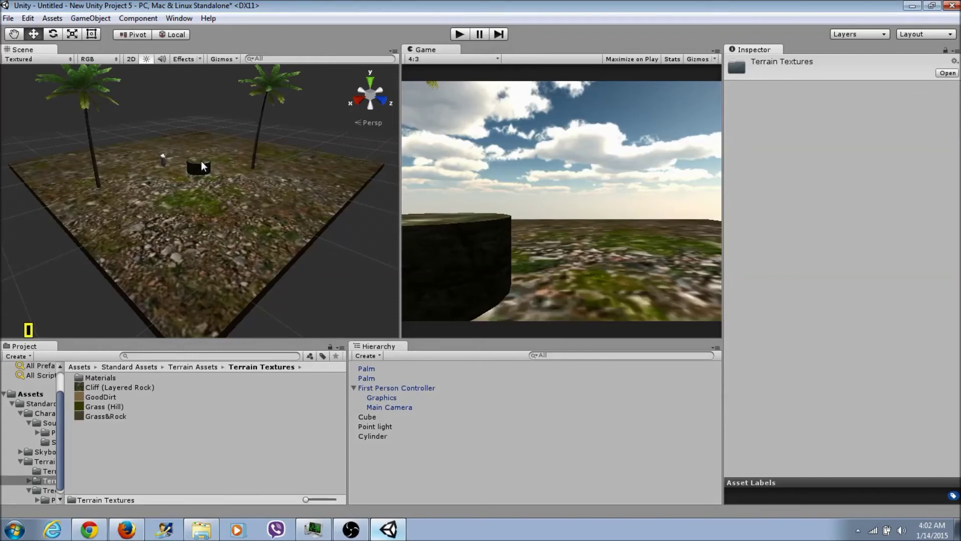
click(202, 161)
click(205, 167)
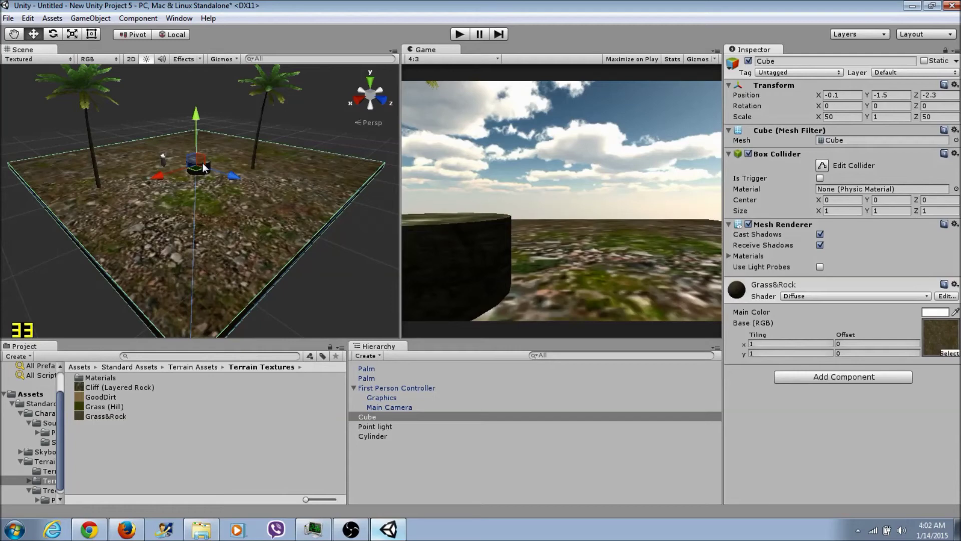
drag(203, 155, 202, 162)
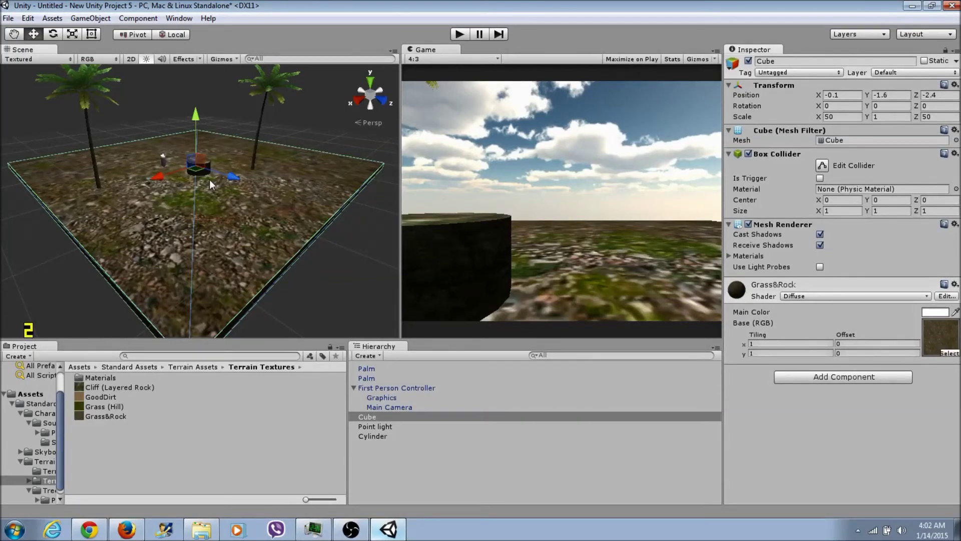
mouse_move(212, 169)
mouse_down()
mouse_move(235, 183)
mouse_move(214, 177)
mouse_up()
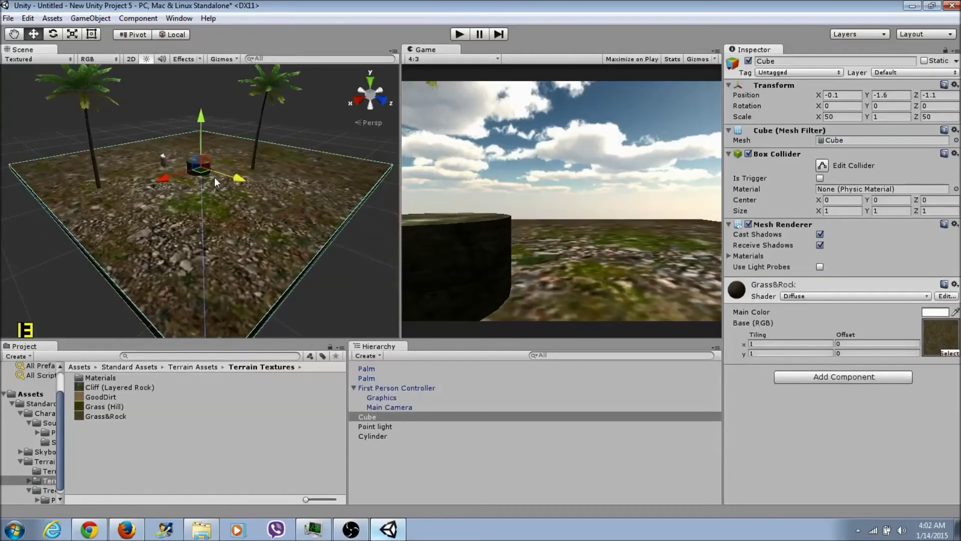
drag(214, 177, 209, 173)
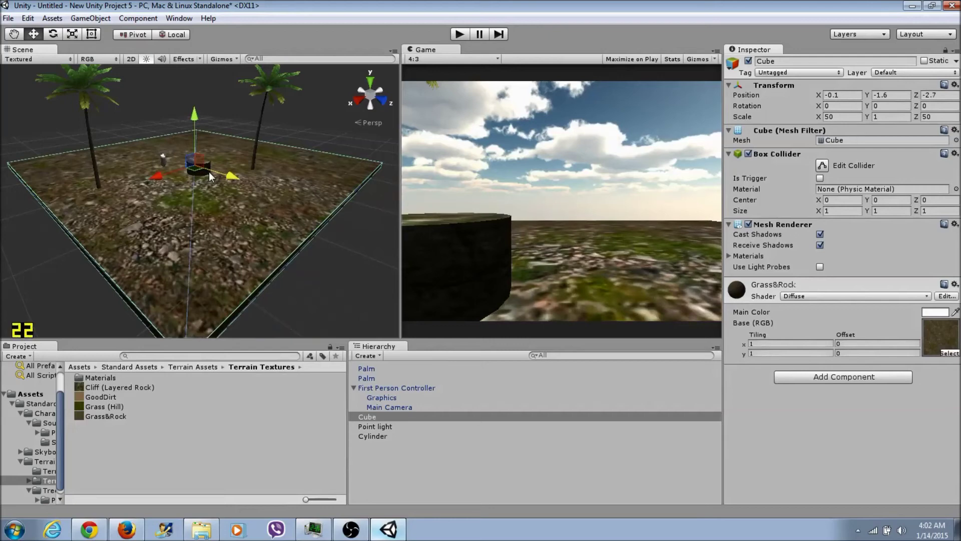
- Duplicate the ground slab fifteen times in place
key(ctrl+d)
key(ctrl+d)
key(ctrl+d)
key(ctrl+d)
key(ctrl+d)
key(ctrl+d)
key(ctrl+d)
key(ctrl+d)
key(ctrl+d)
key(ctrl+d)
key(ctrl+d)
key(ctrl+d)
key(ctrl+d)
key(ctrl+d)
key(ctrl+d)
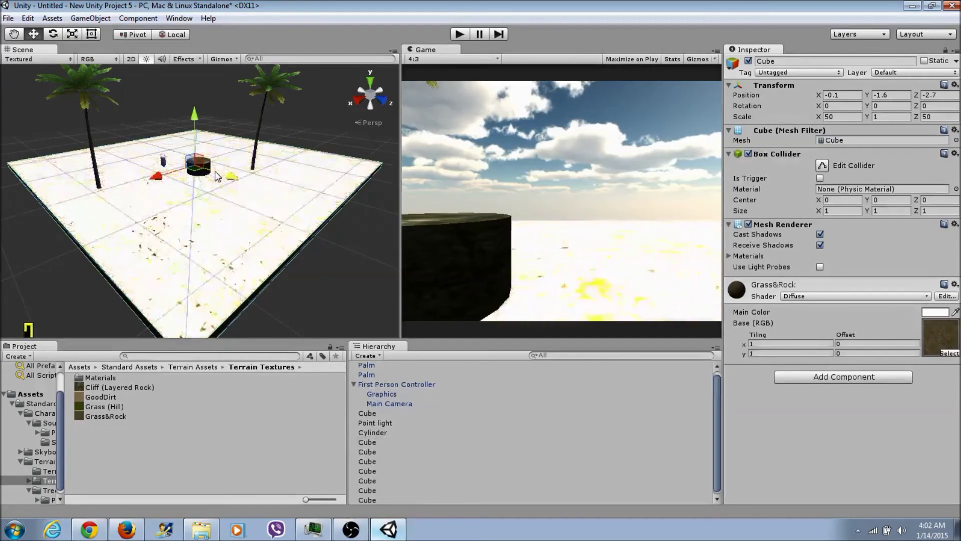
- Undo the last duplication of the ground slab
drag(724, 408, 705, 478)
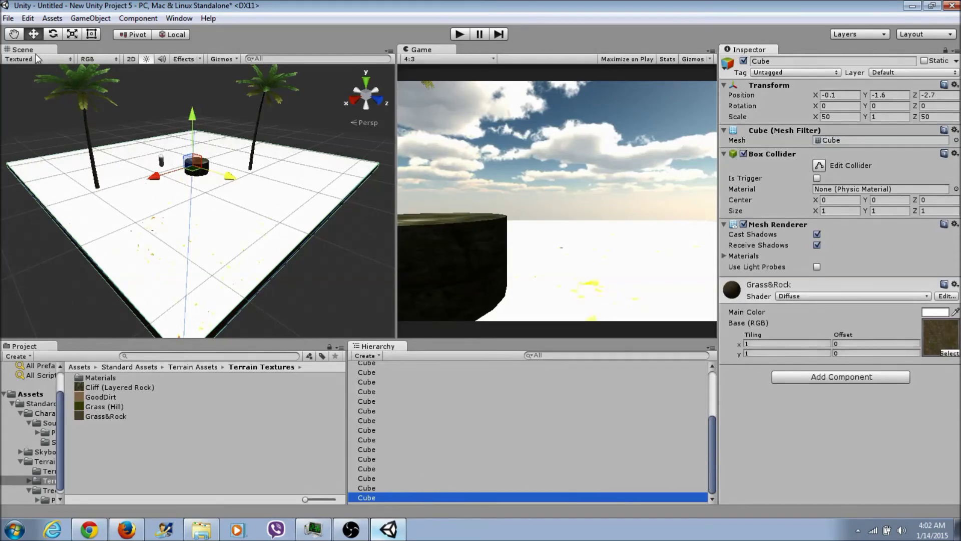
click(29, 20)
click(52, 35)
click(29, 19)
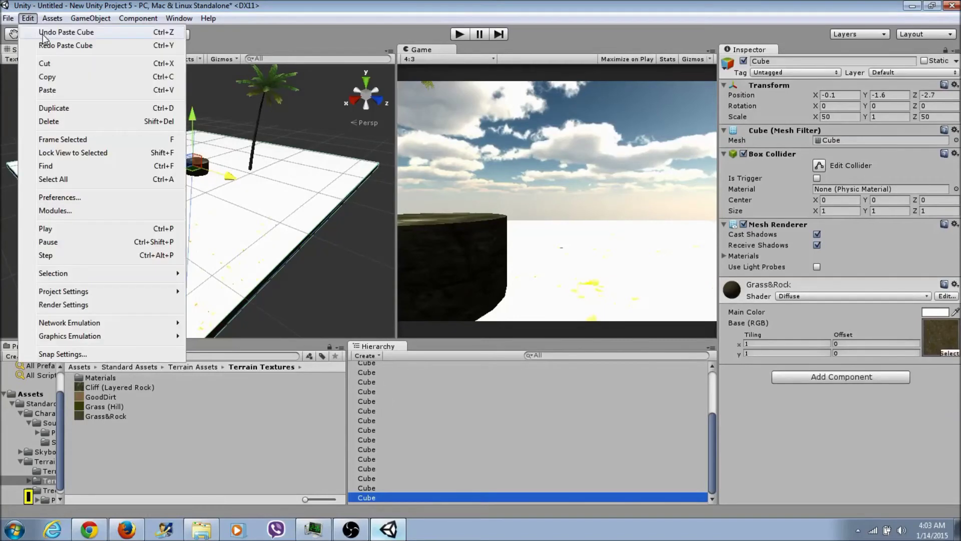
click(44, 33)
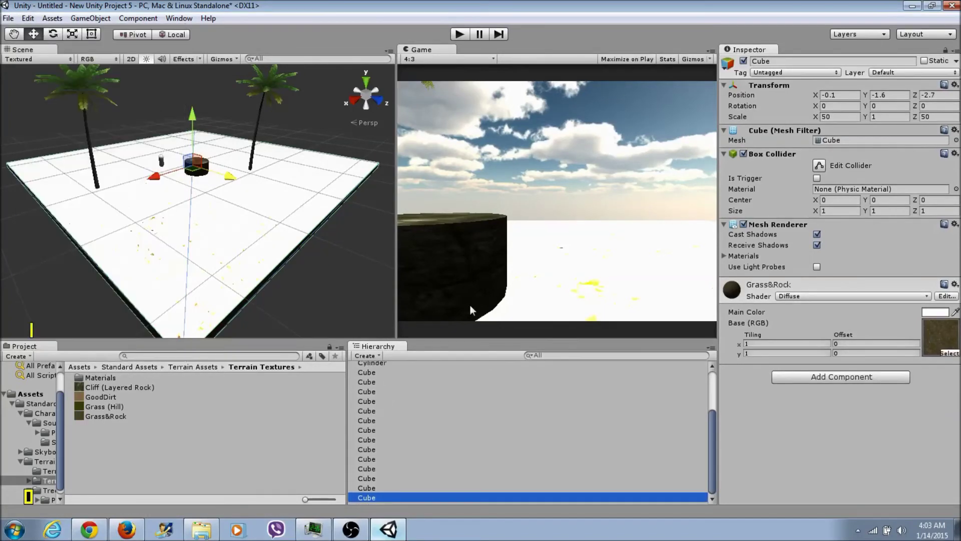
- Delete eleven of the duplicated ground cubes listed after the cylinder, keeping the last three copies
mouse_move(708, 434)
mouse_down()
mouse_move(707, 398)
mouse_move(704, 443)
mouse_up()
drag(406, 395, 393, 370)
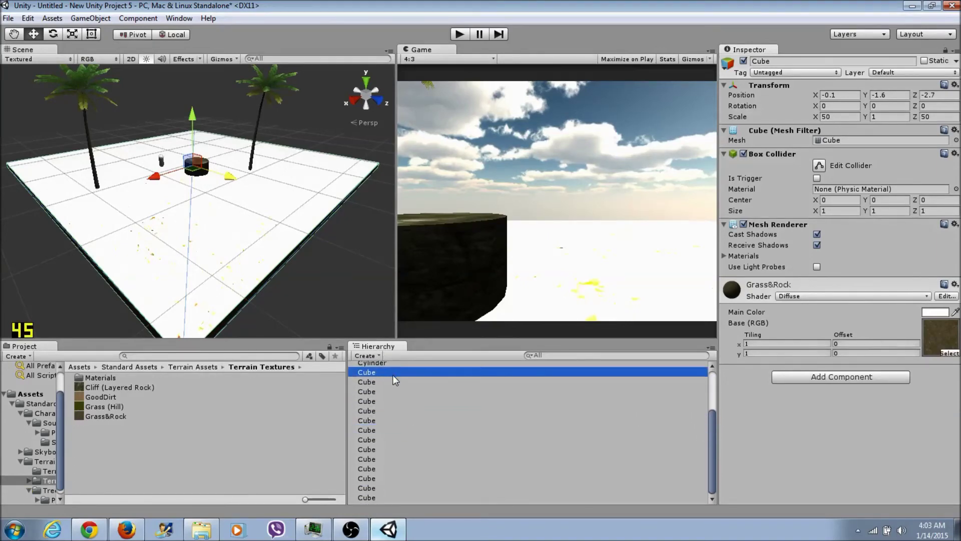
shift+click(375, 383)
shift+click(367, 403)
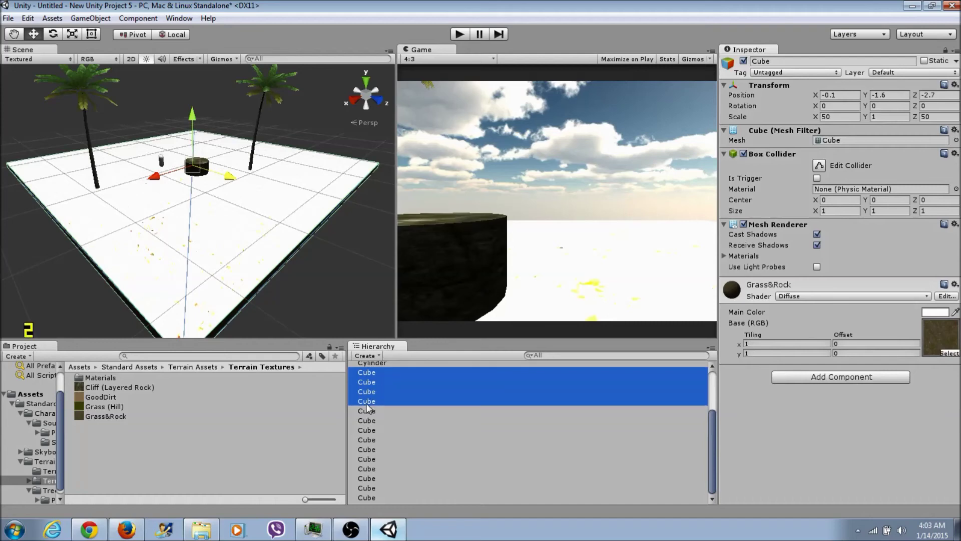
shift+click(367, 420)
shift+click(368, 429)
shift+click(366, 440)
shift+click(368, 450)
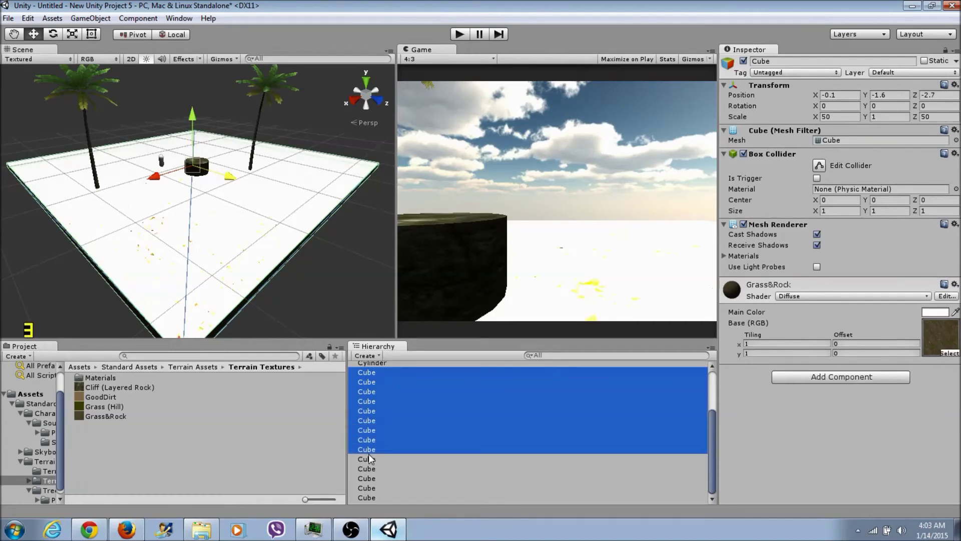
shift+click(368, 470)
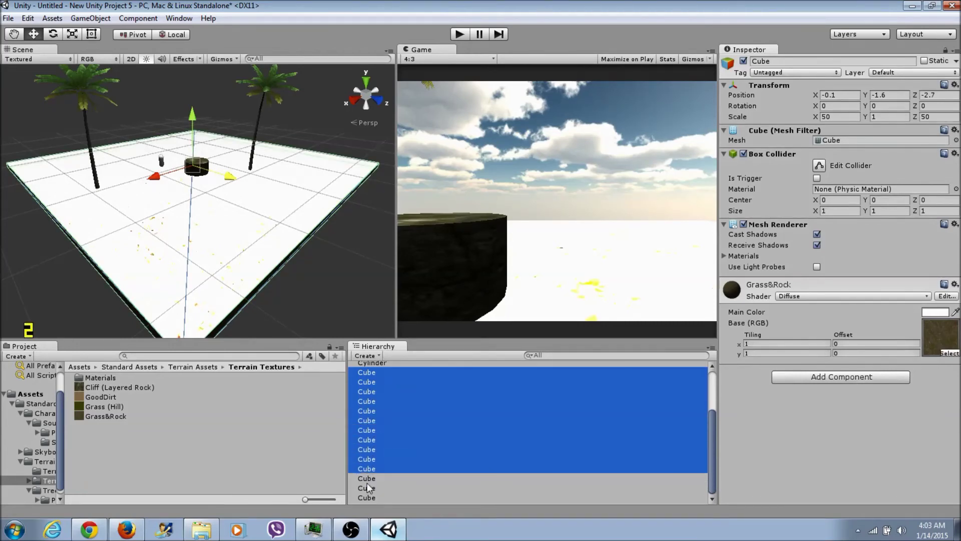
click(405, 471)
scroll(400, 401, up, 2)
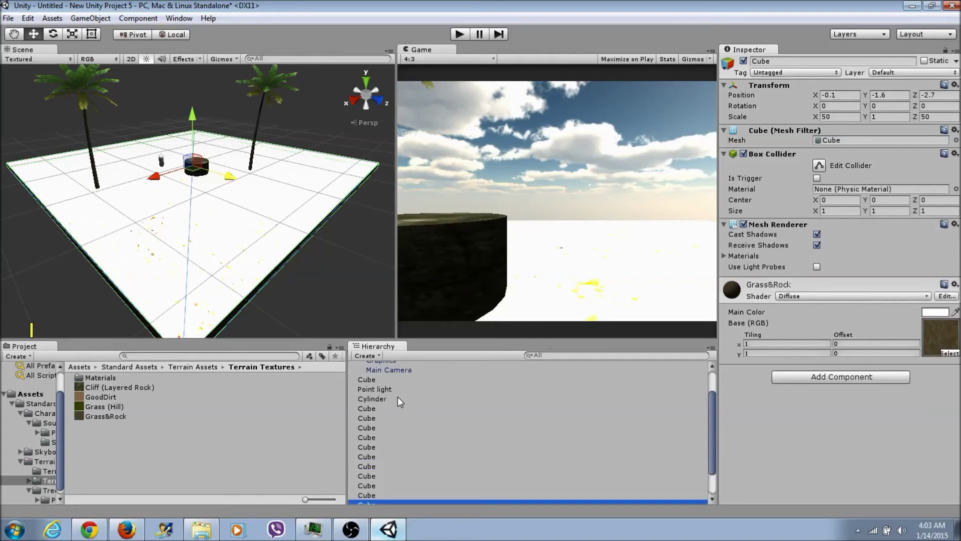
shift+click(374, 409)
scroll(438, 418, down, 2)
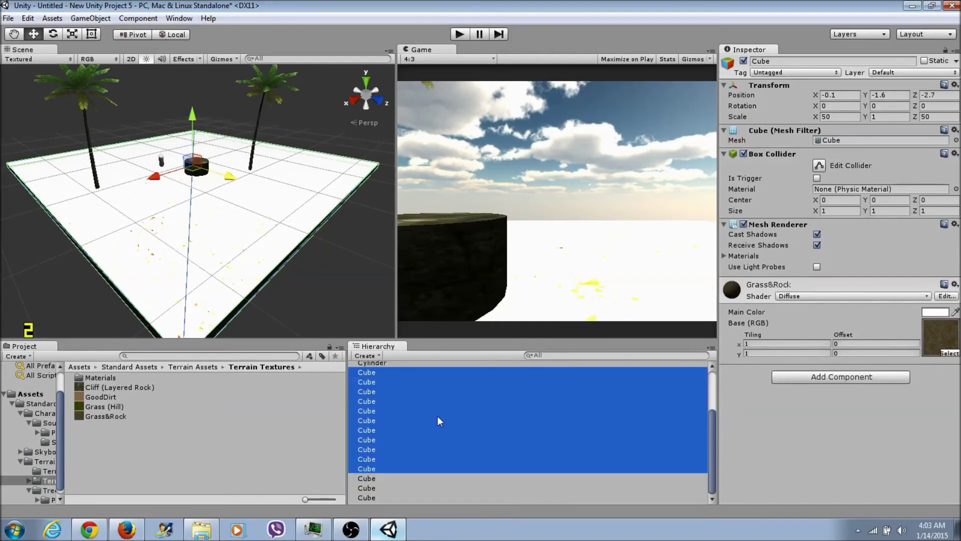
right_click(379, 402)
click(410, 264)
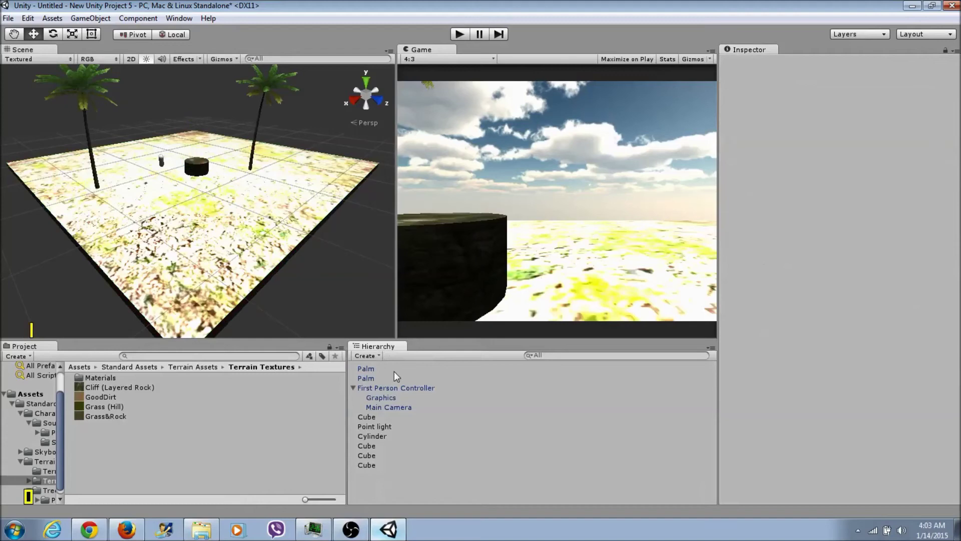
- Delete the three remaining duplicate ground cubes so only the original slab is left
click(263, 255)
click(366, 463)
drag(367, 465, 369, 446)
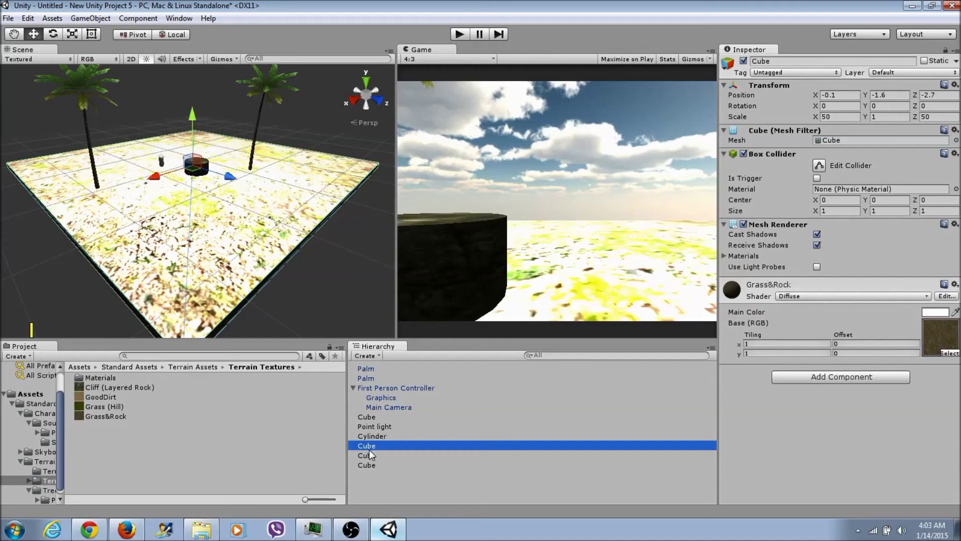
shift+click(368, 455)
shift+click(367, 464)
right_click(367, 459)
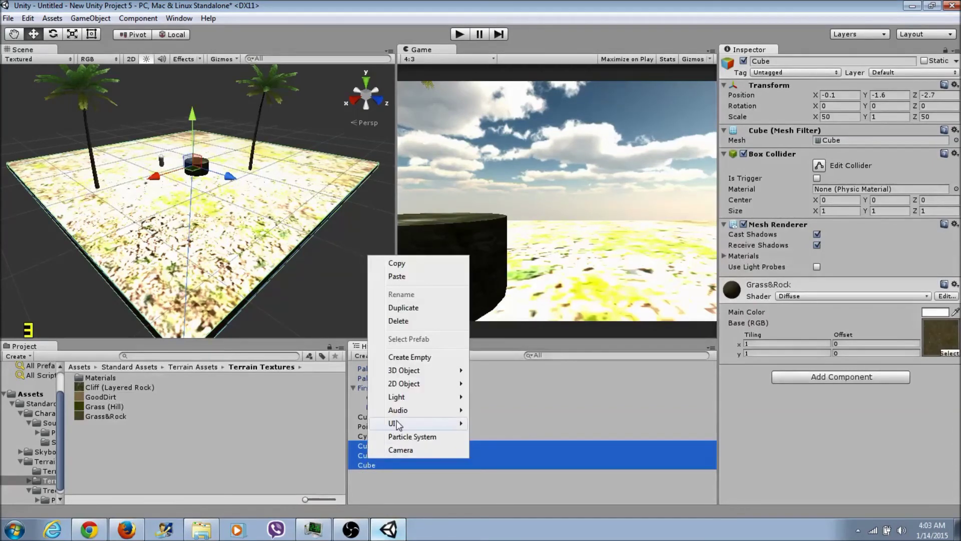
click(403, 321)
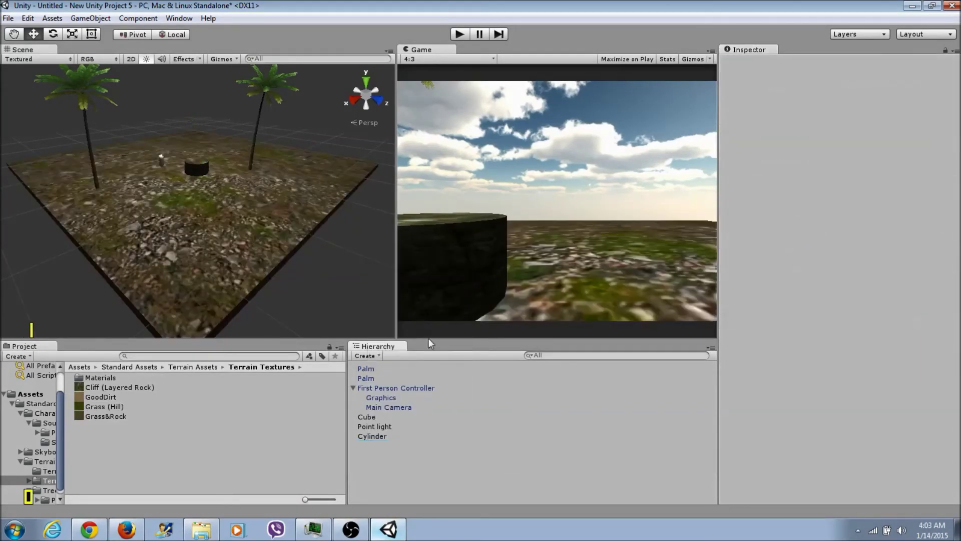
- Try placing a duplicate of the ground slab beside the original at about Z 48.12, and delete that copy
click(277, 158)
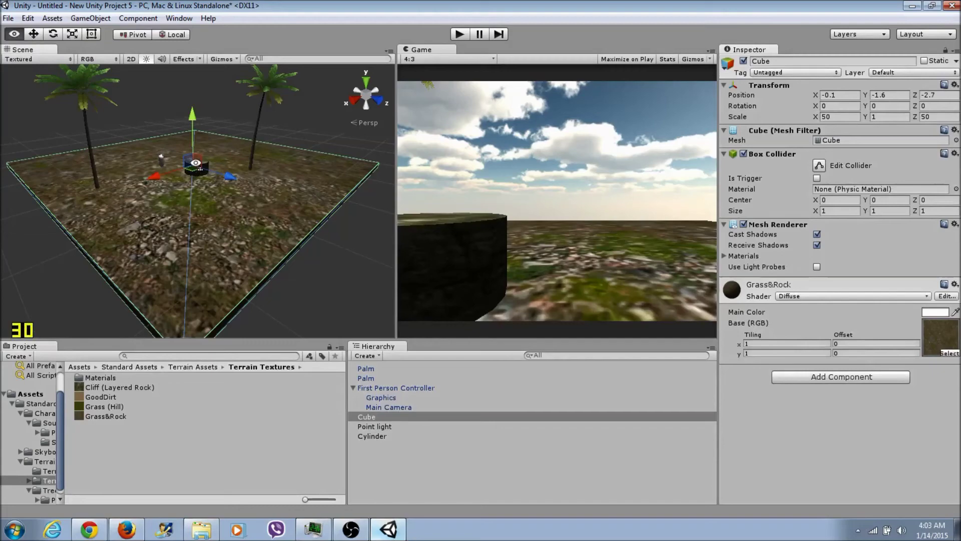
key(ctrl+d)
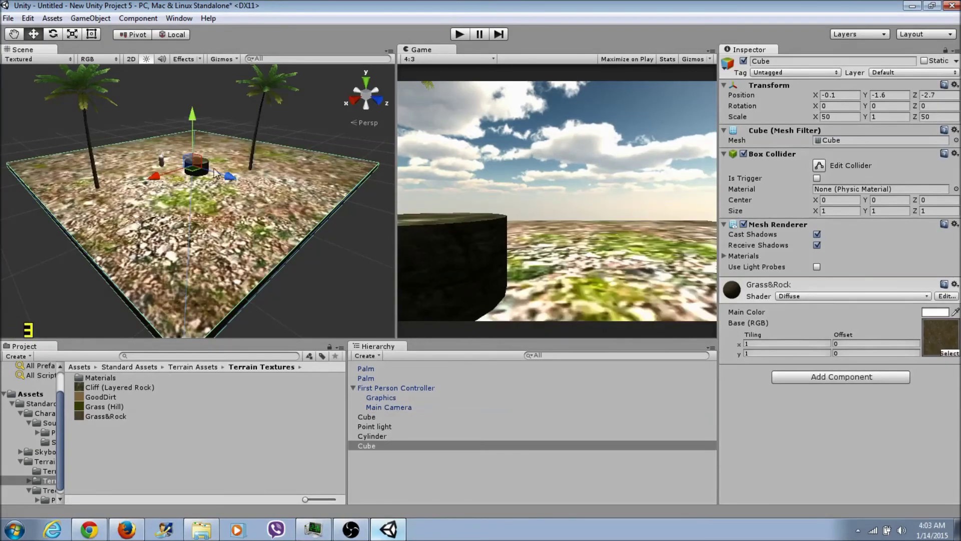
drag(229, 177, 386, 260)
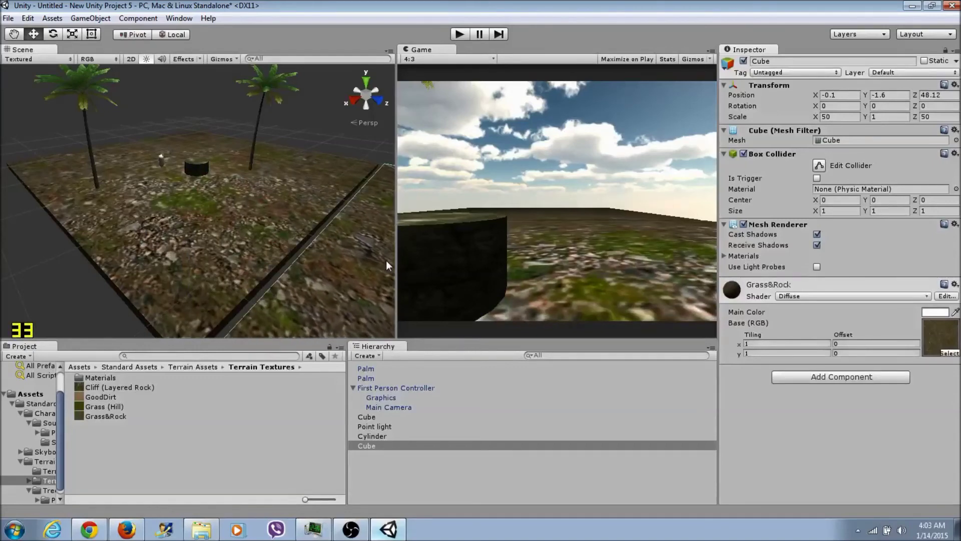
right_click(368, 446)
click(413, 310)
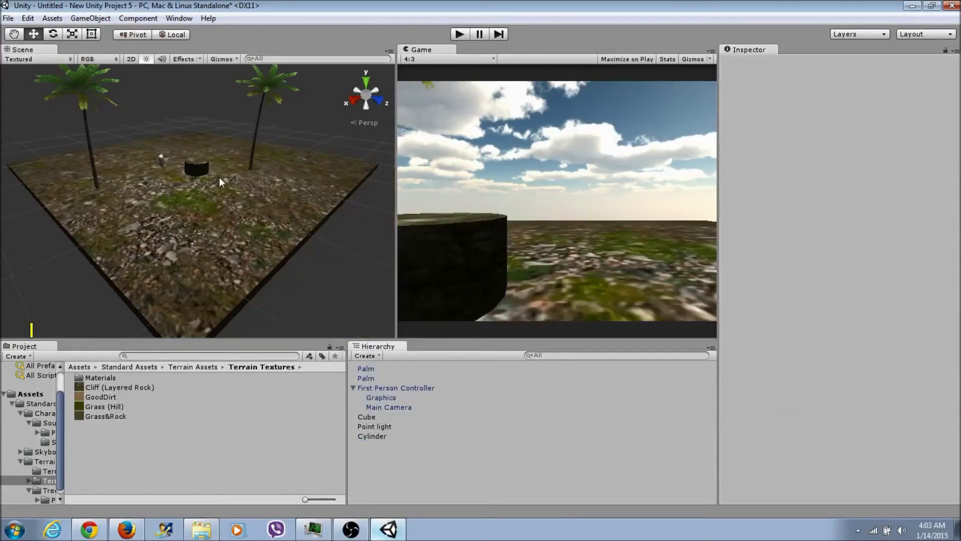
- Duplicate the cylinder, giving the copy a Y scale of 2 and a Z position of about 6.64
click(375, 437)
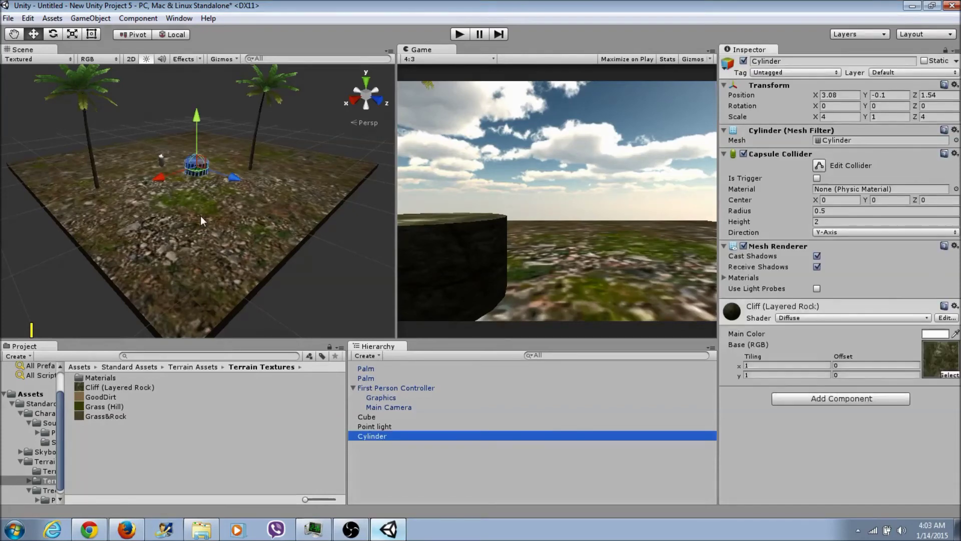
key(ctrl+d)
drag(218, 175, 248, 192)
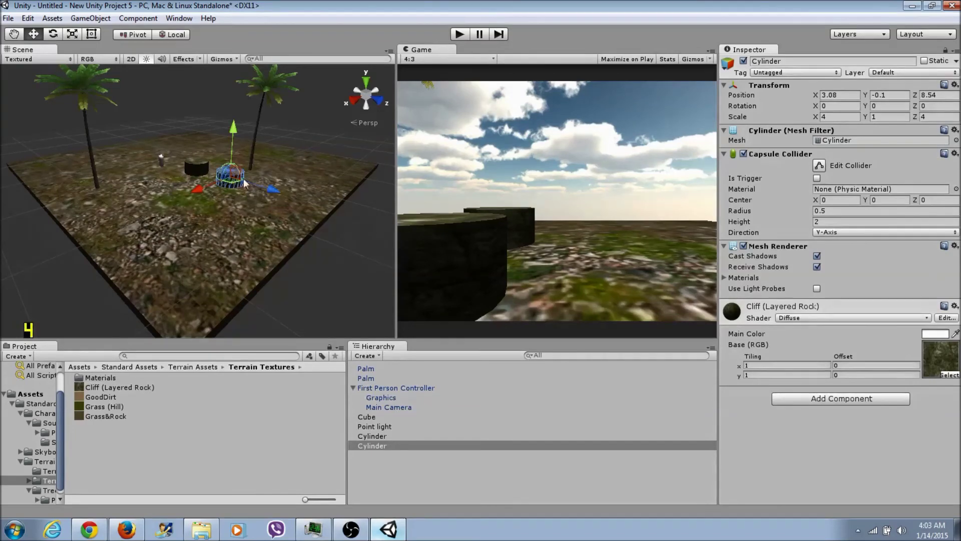
click(881, 117)
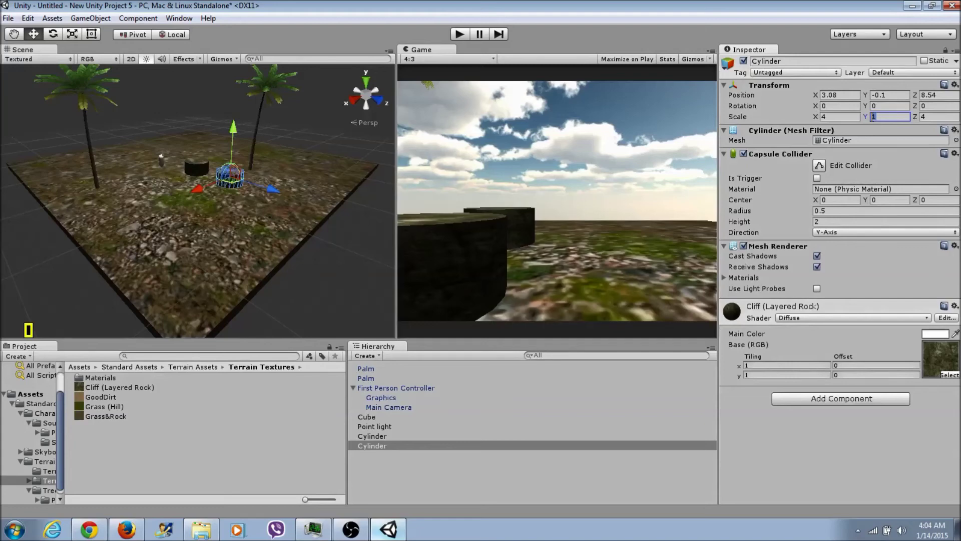
text(2)
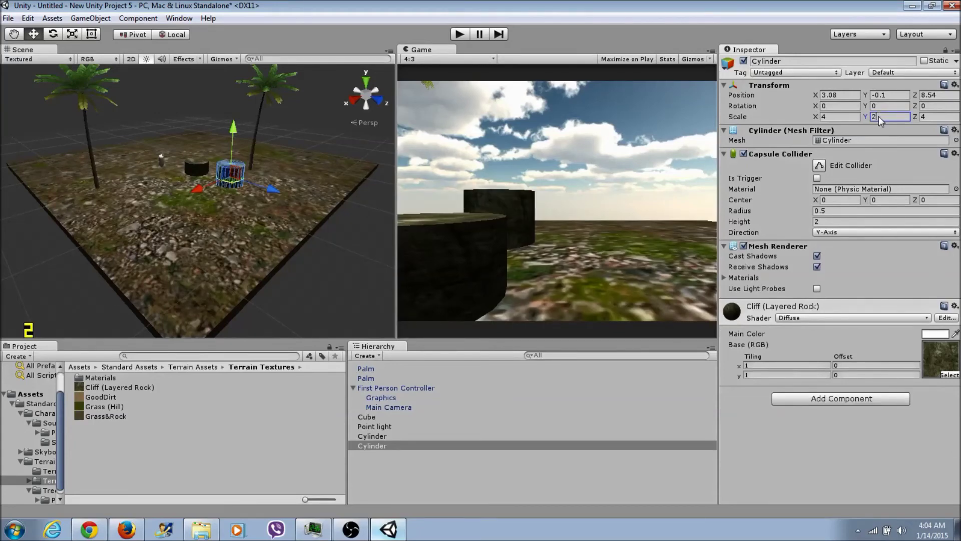
drag(263, 191, 251, 184)
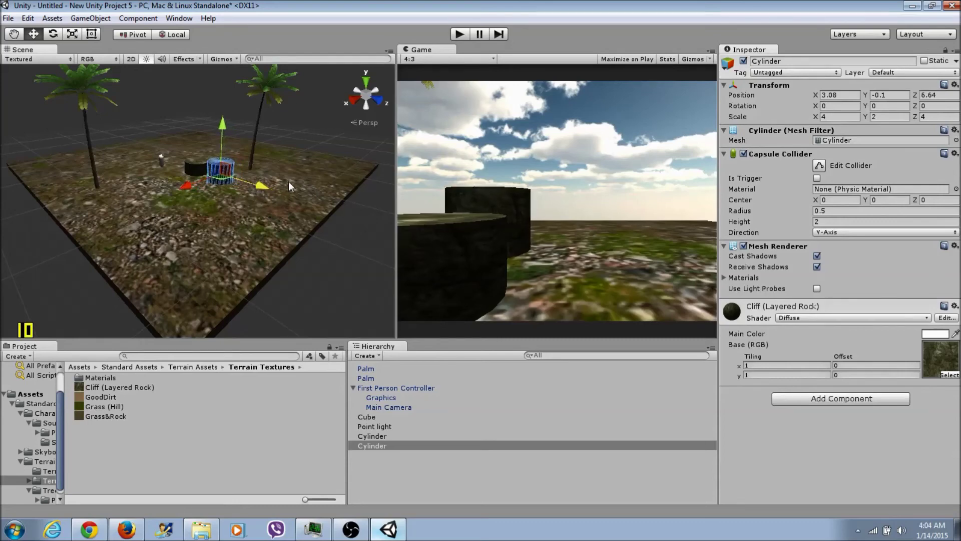
- Duplicate the taller cylinder, moving the new copy to about Z 10.68 and setting its Y scale to 3
click(306, 181)
click(228, 168)
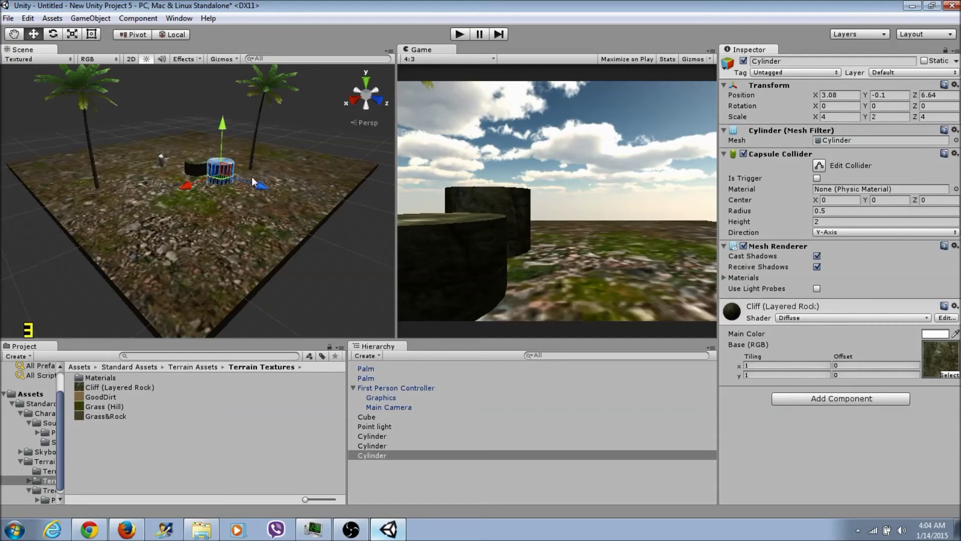
drag(248, 182, 268, 196)
click(872, 116)
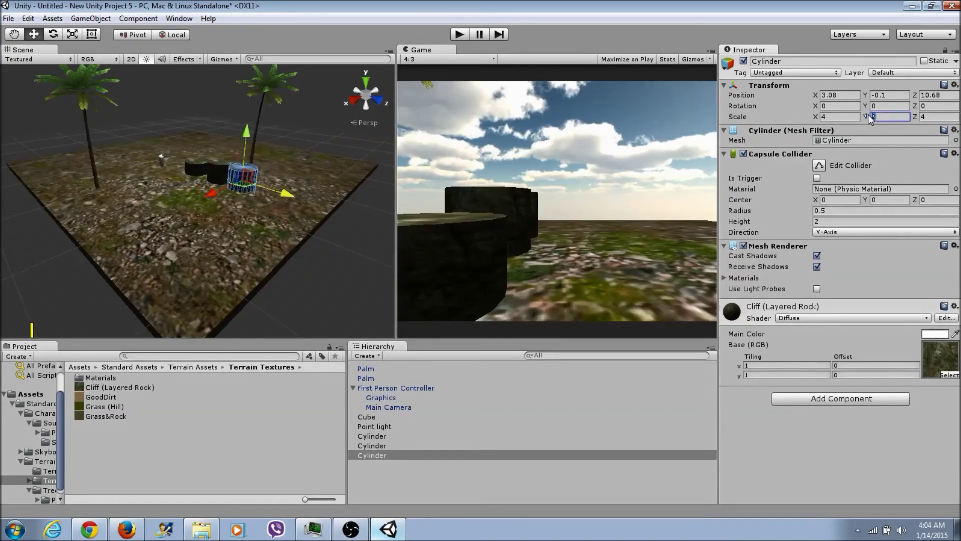
text(2)
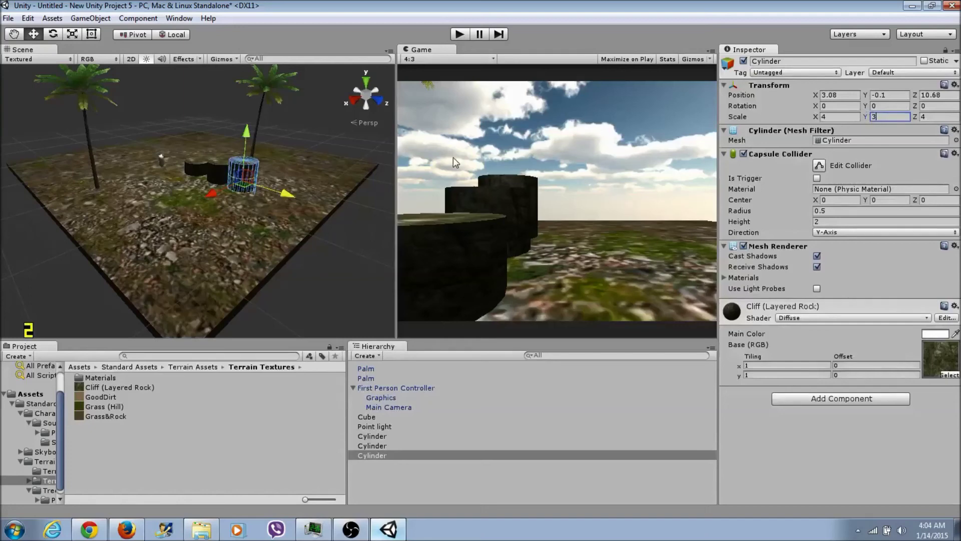
- Stop the first test run and replay the scene with Maximize on Play enabled for the Game view
click(459, 34)
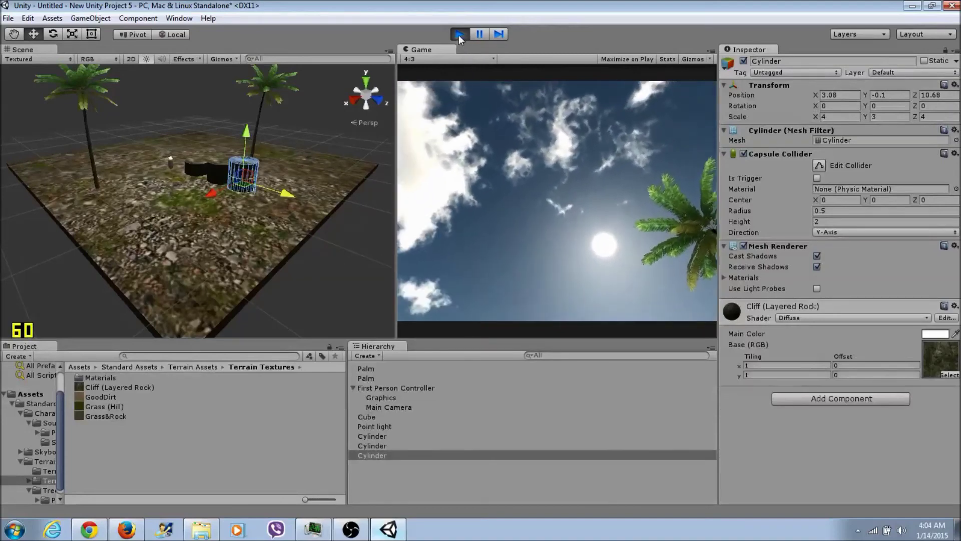
click(459, 34)
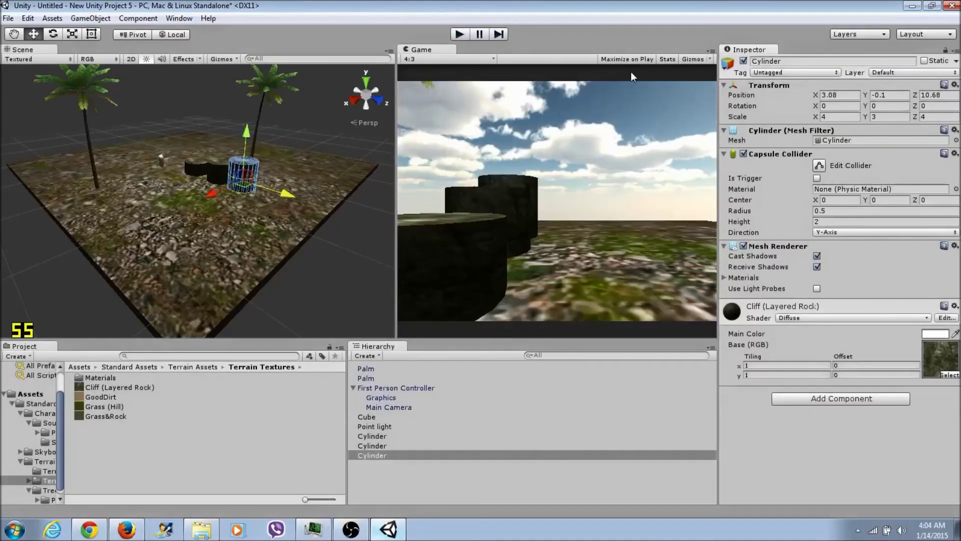
click(459, 34)
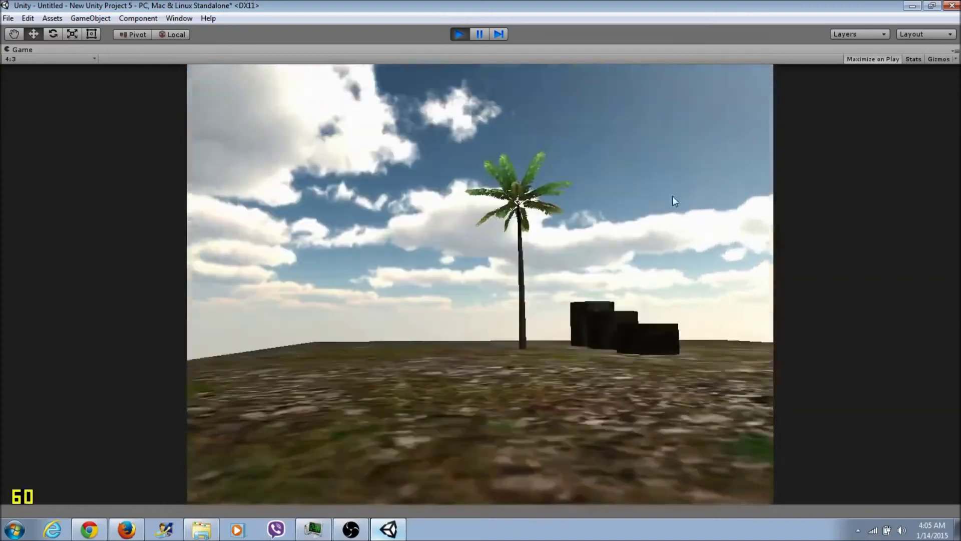
- Playtest the scene by walking the first-person controller across the ground slab and off its edge while looking around
key(w)
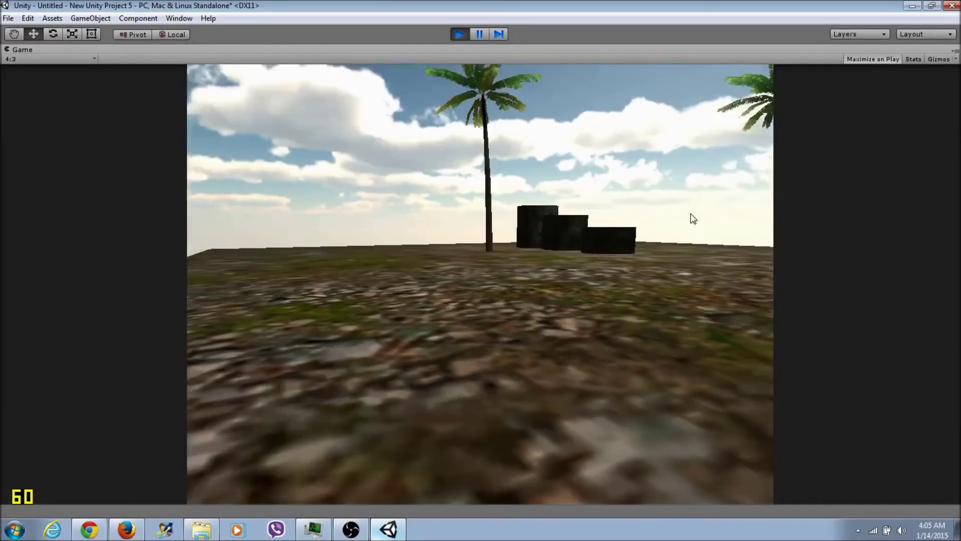
mouse_move(697, 212)
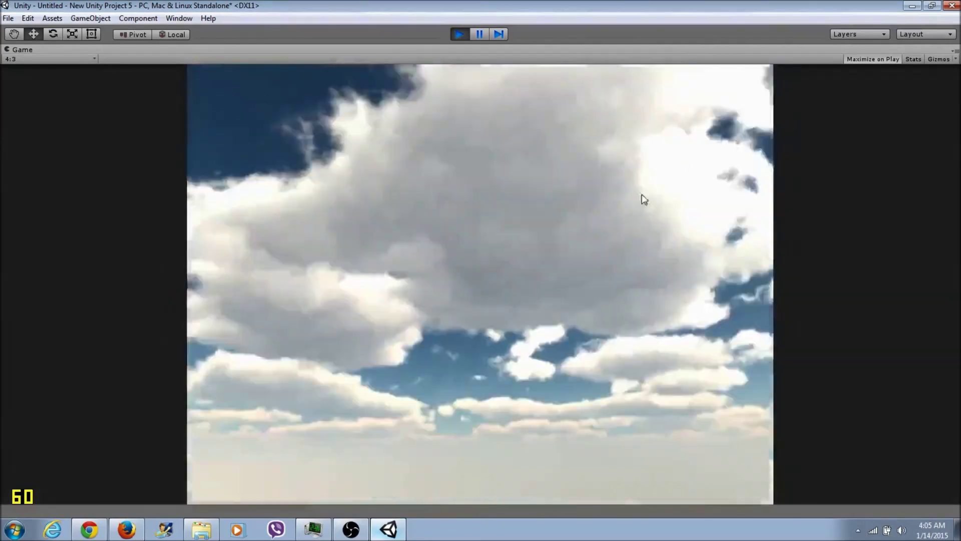
mouse_move(762, 191)
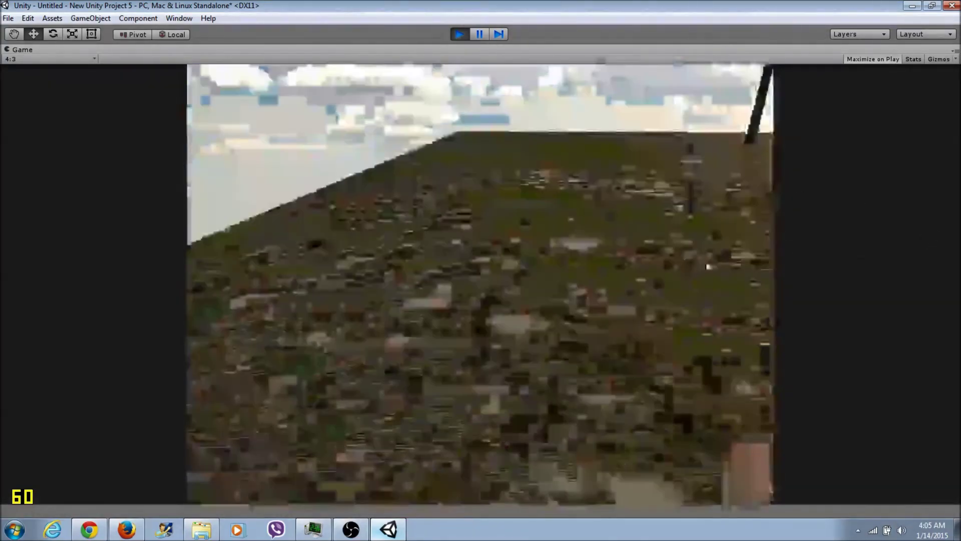
mouse_move(806, 205)
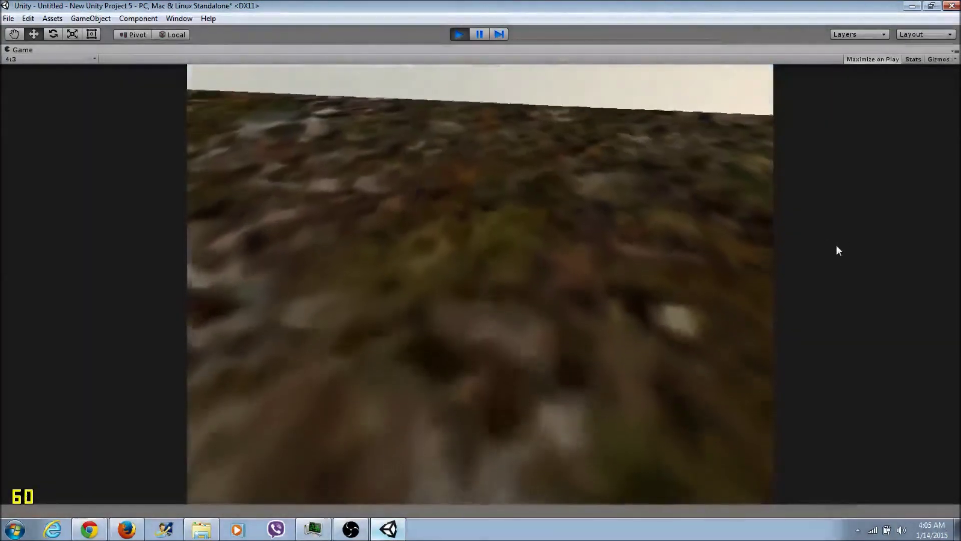
mouse_move(828, 254)
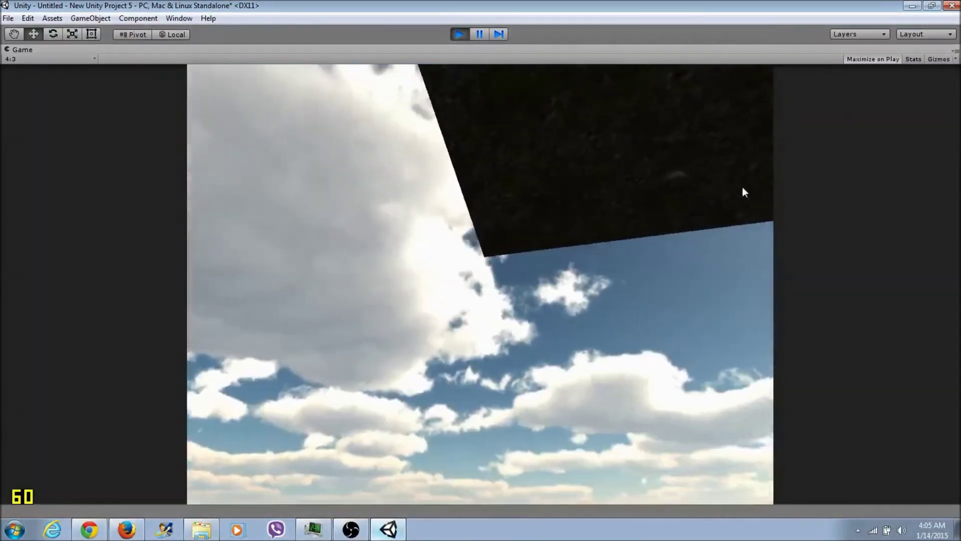
mouse_move(756, 169)
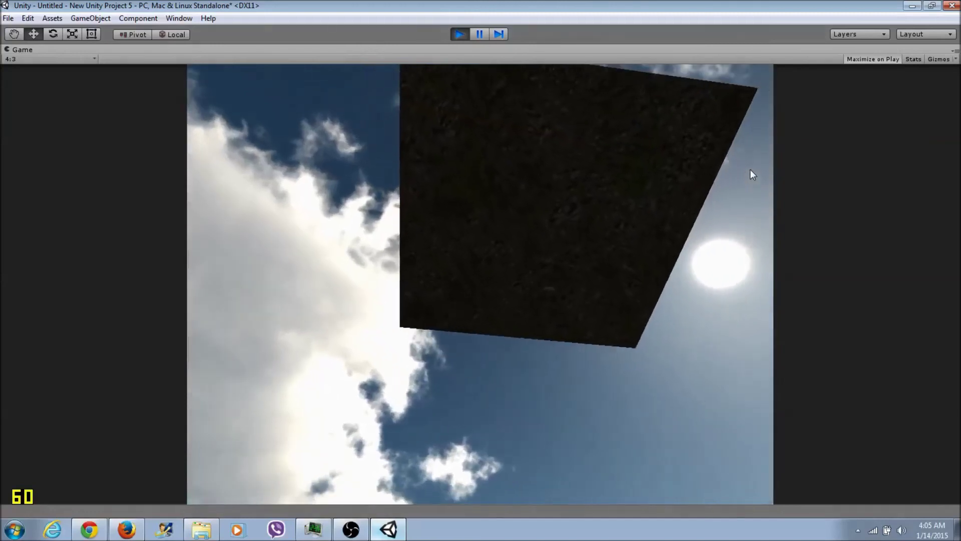